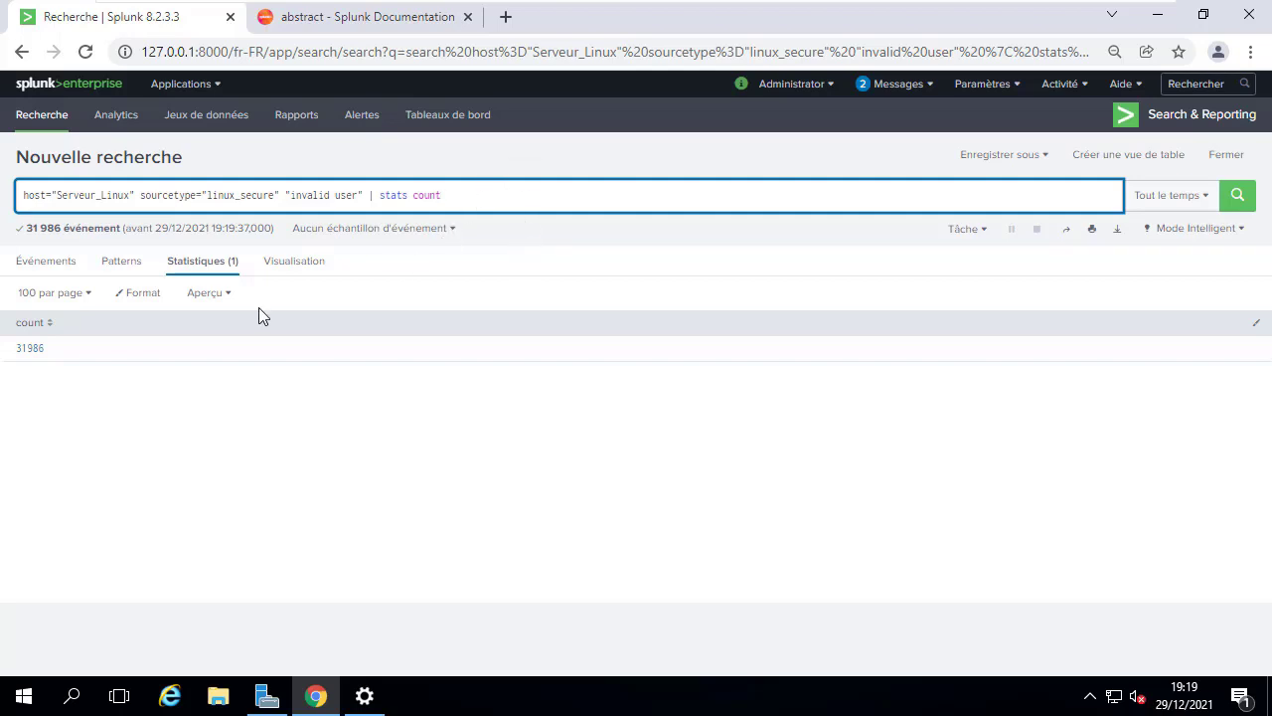
# Step: Rename the stats count result as "Nombres d'attaques" in the invalid user query and run the search
pyautogui.write('as')
pyautogui.write('""')
pyautogui.write("Nombres d'é")
pyautogui.write('ttaques')
pyautogui.press('Return')
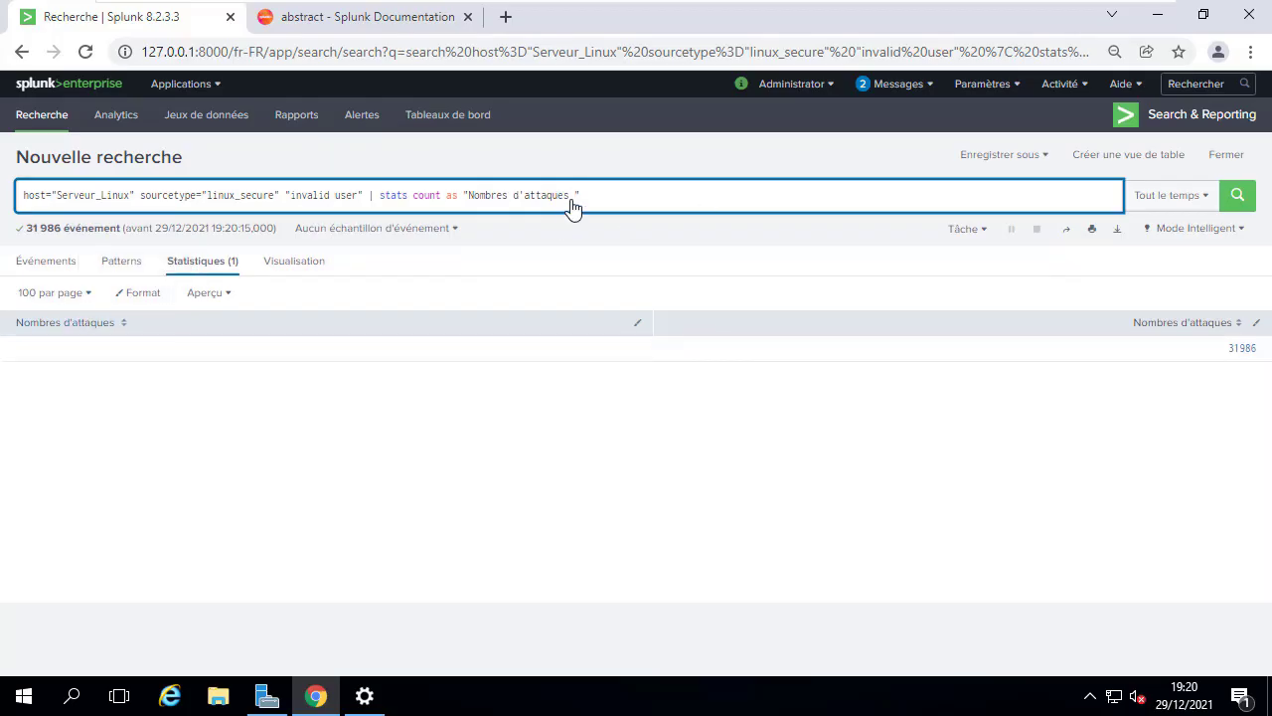
pyautogui.press('BackSpace')
pyautogui.press('Return')
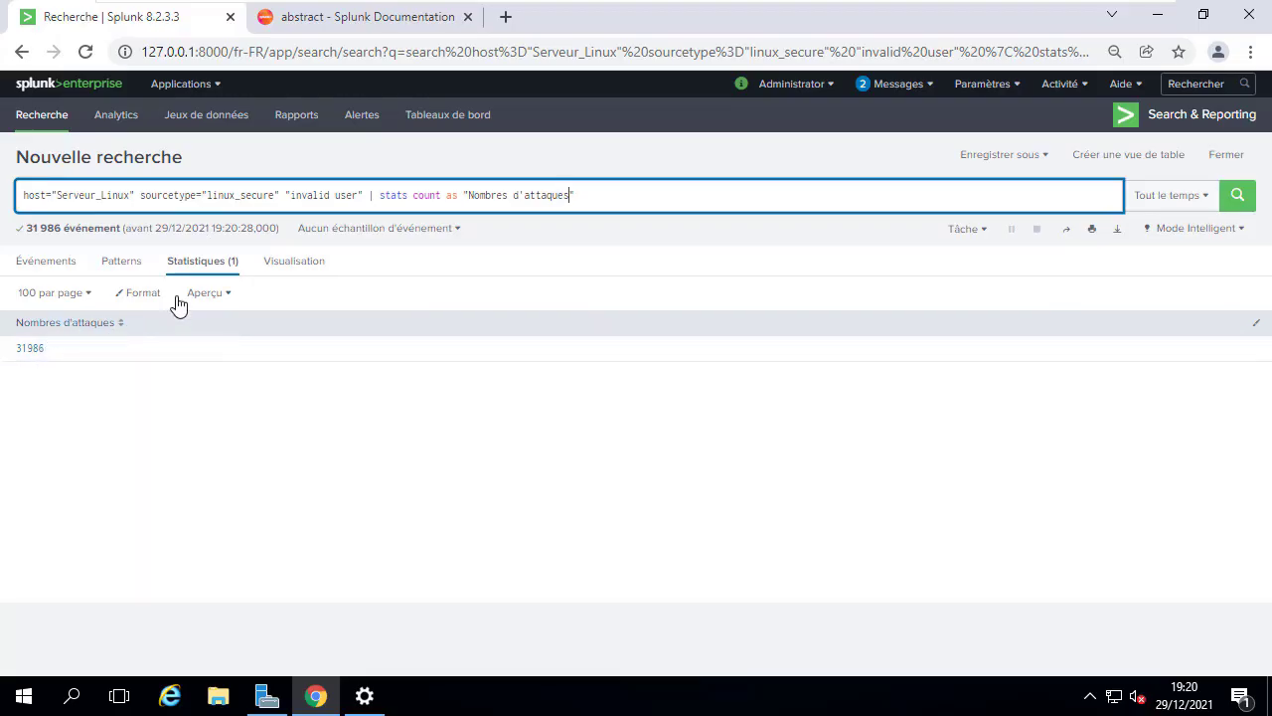
# Step: Return to the previous events search, replace its query with sourcetype="db_audit" and run it
pyautogui.hotkey('alt', 'Left')
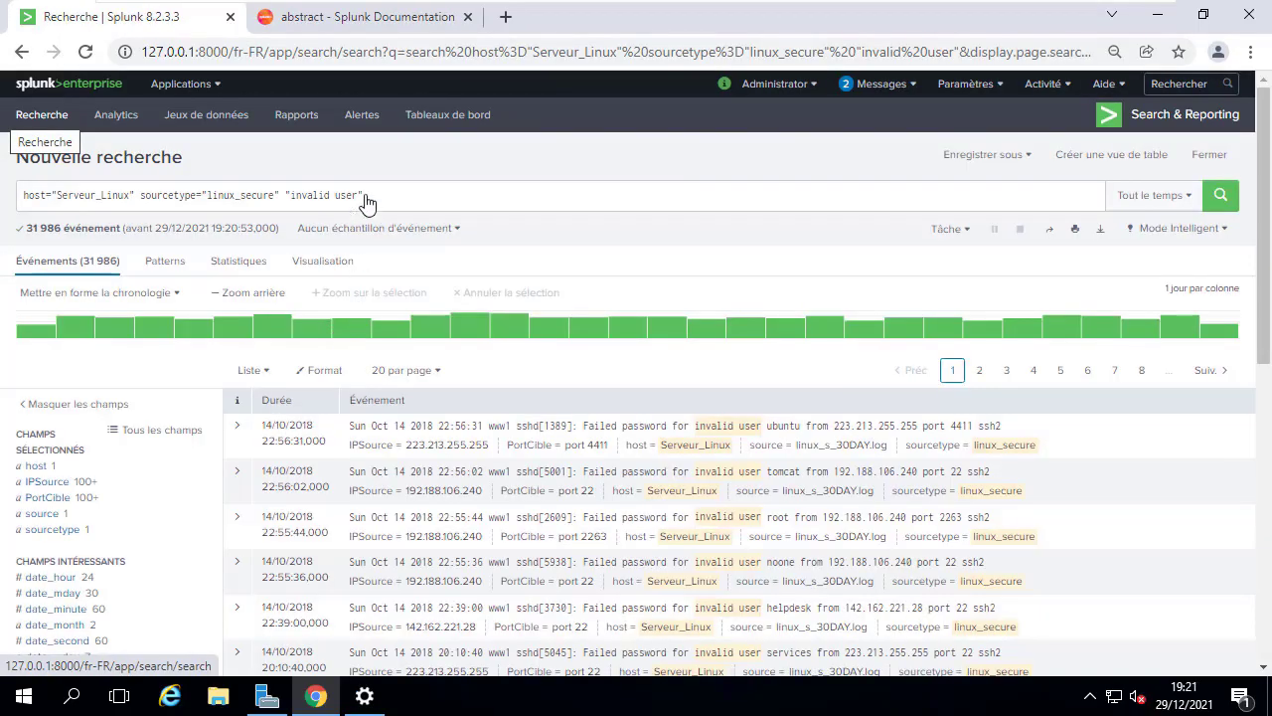
pyautogui.moveTo(364, 197); pyautogui.dragTo(10, 207)
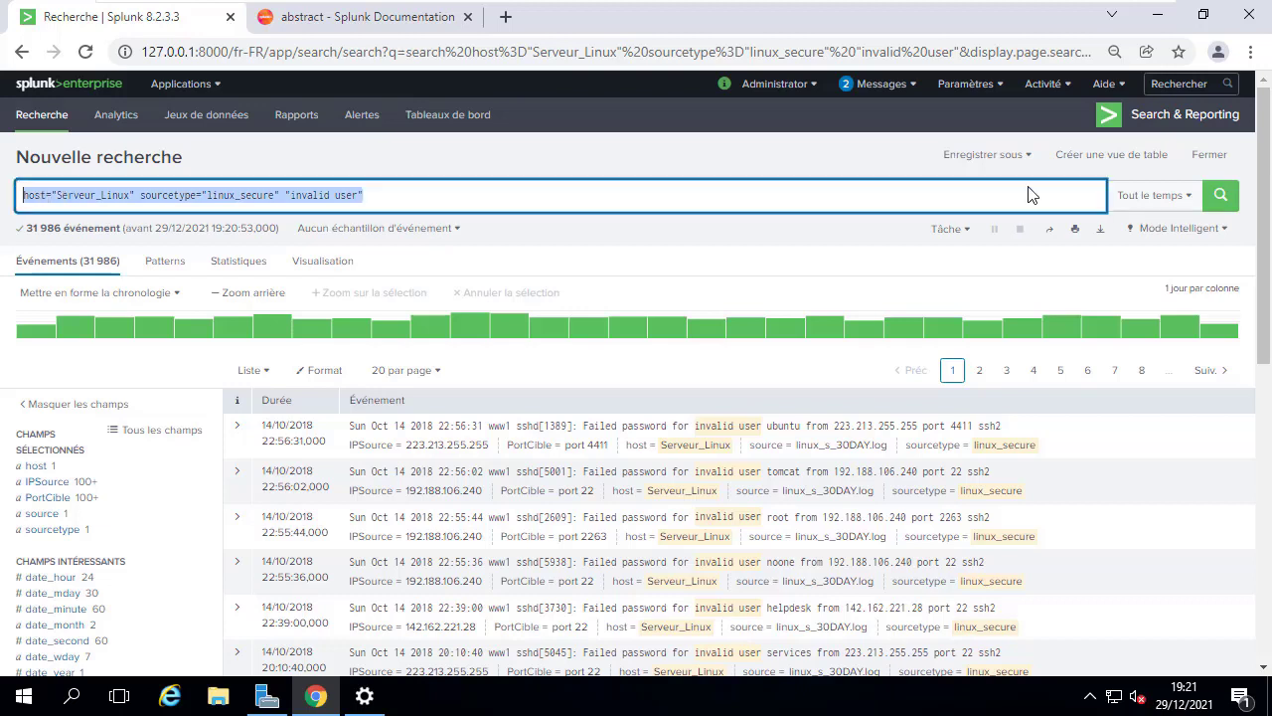
pyautogui.write('sourcety')
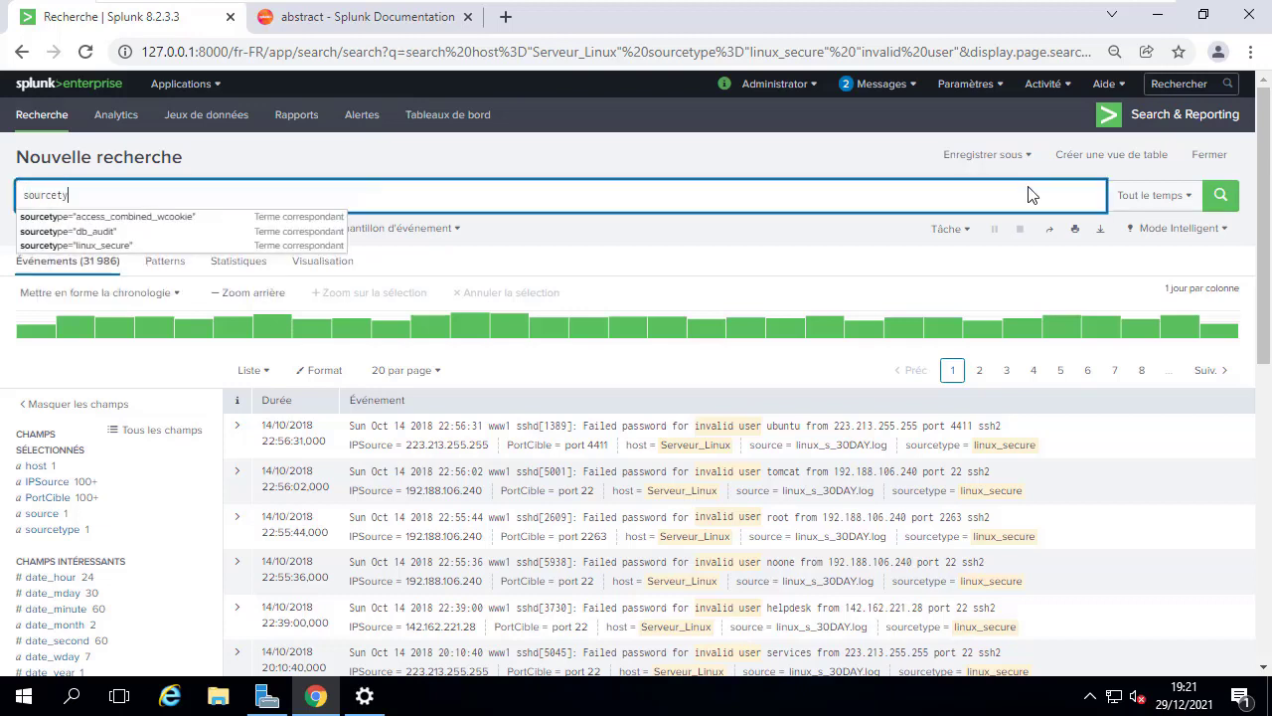
pyautogui.click(182, 235)
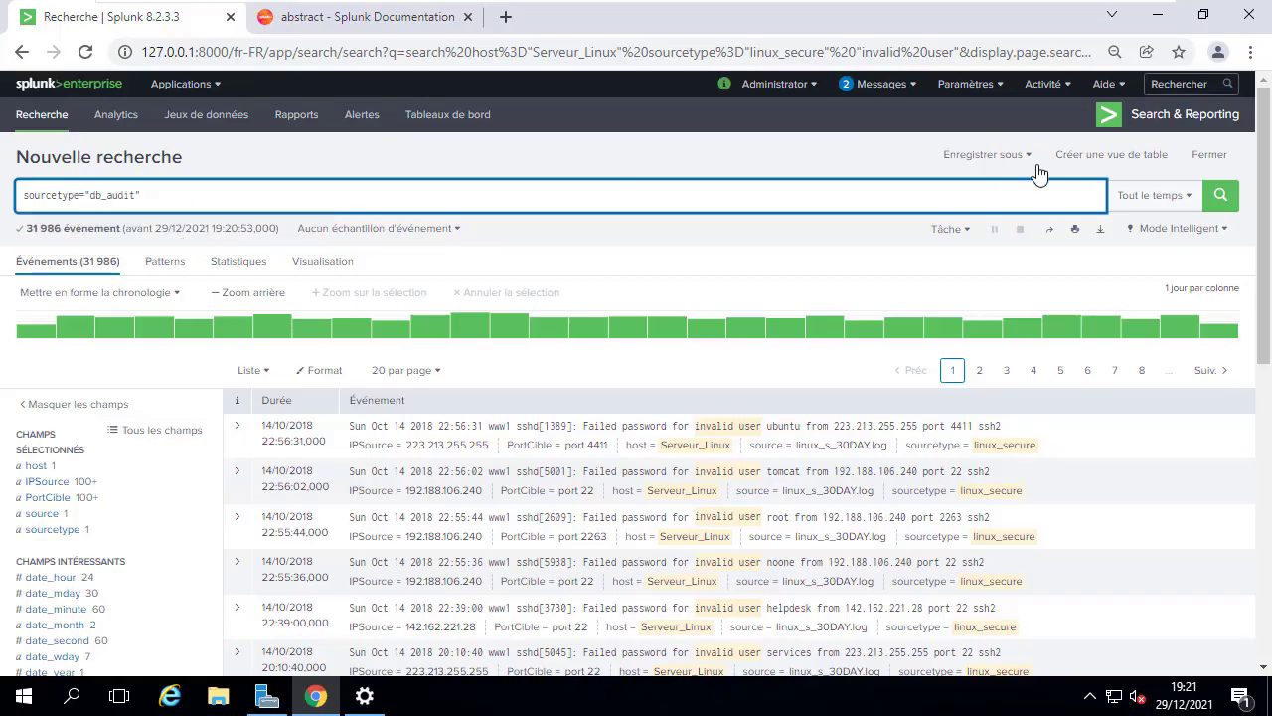
pyautogui.click(1221, 195)
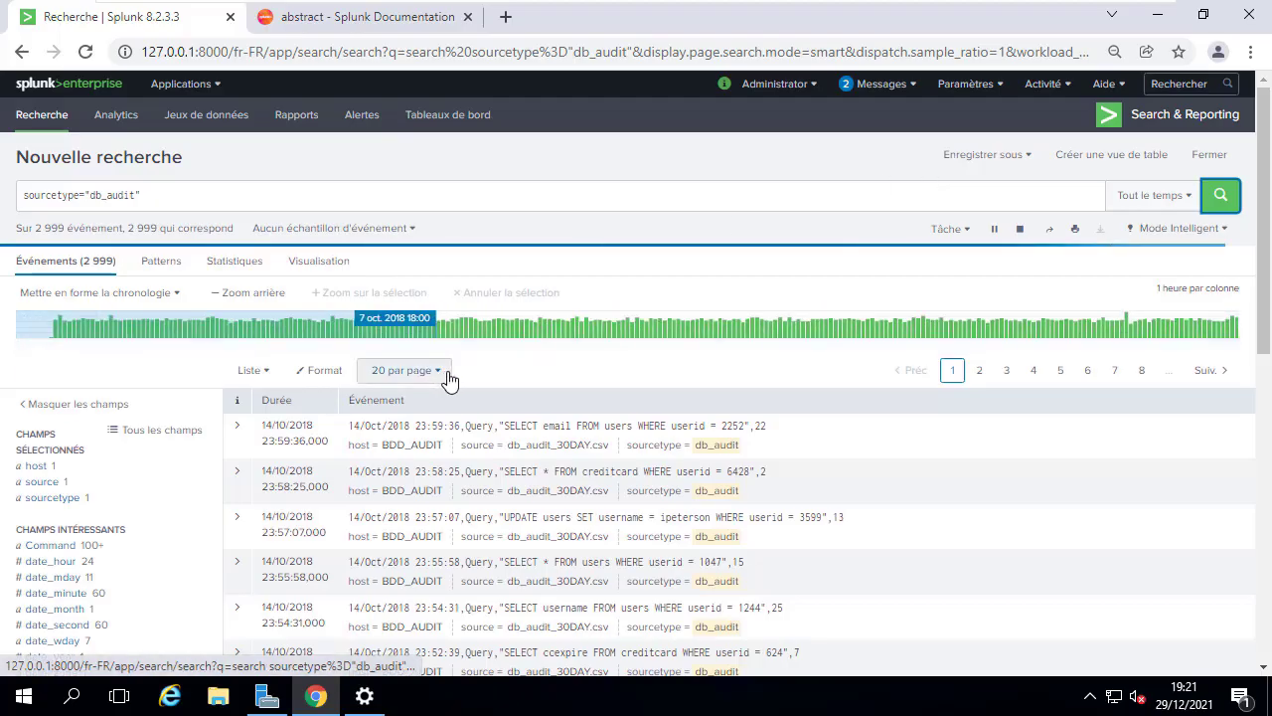
# Step: Examine the value summaries of the Command and Duration fields in the db_audit events
pyautogui.scroll(-2, 604, 289)
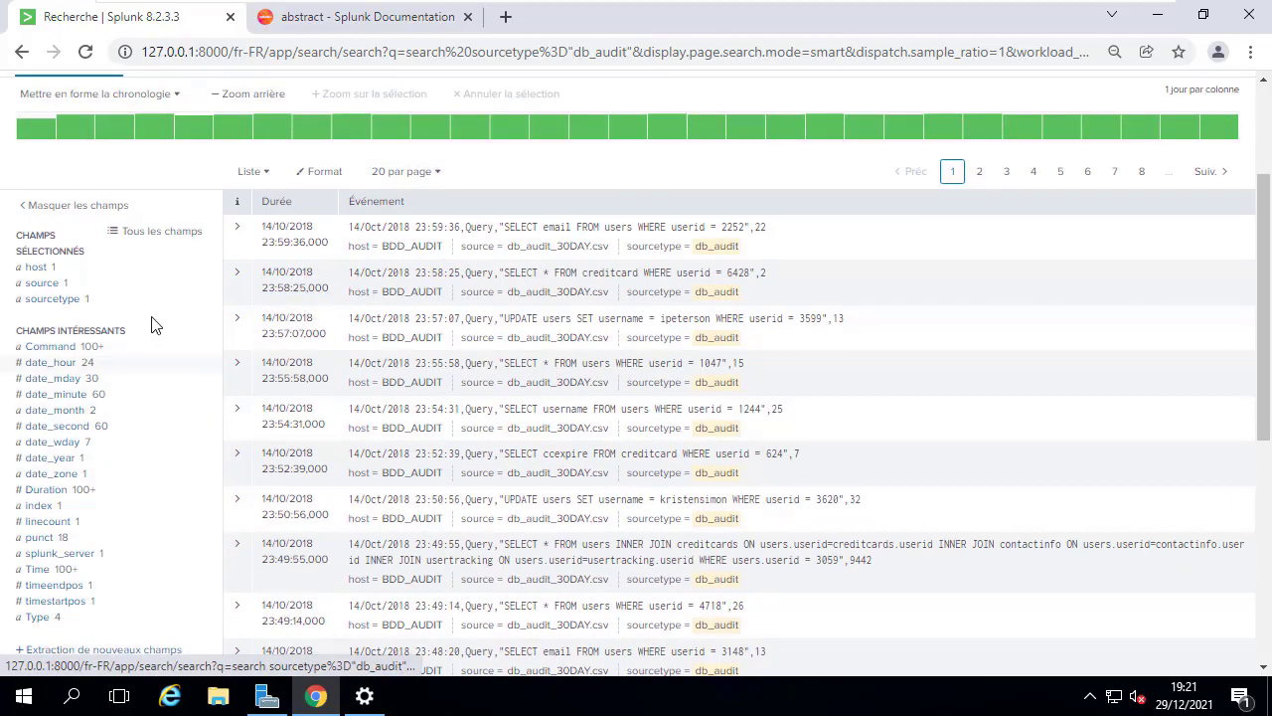
pyautogui.click(122, 350)
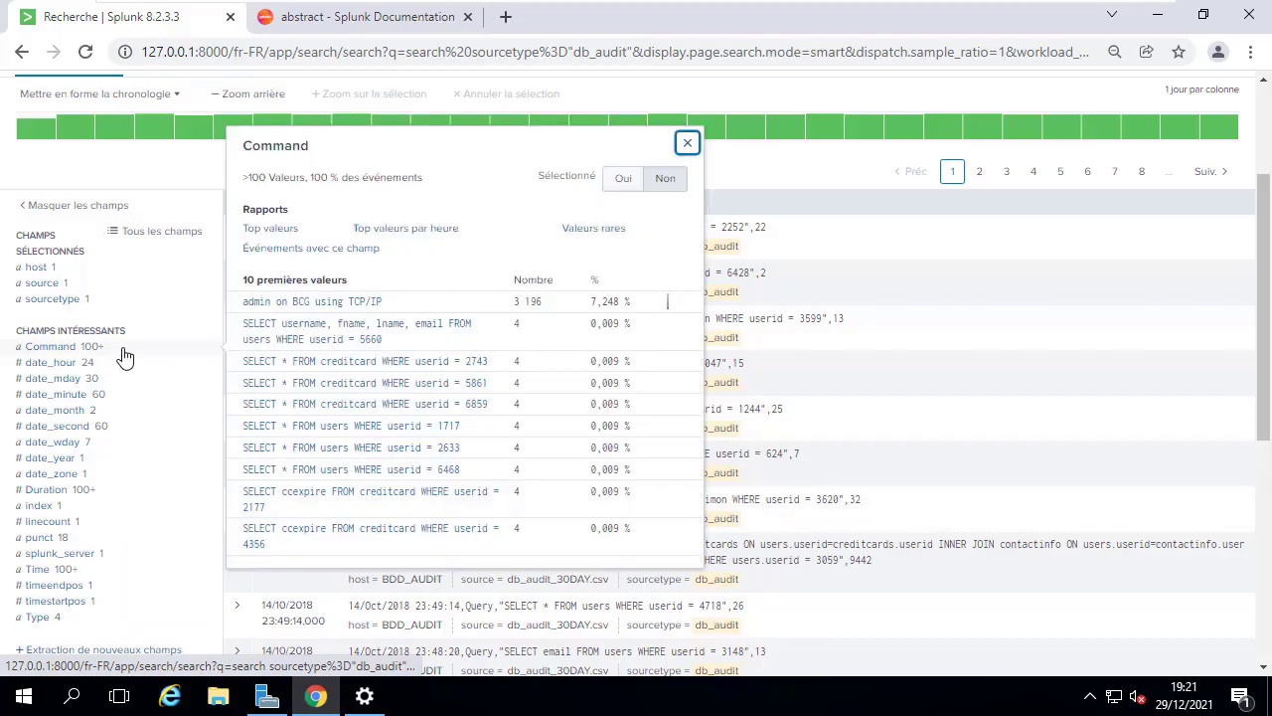
pyautogui.click(123, 356)
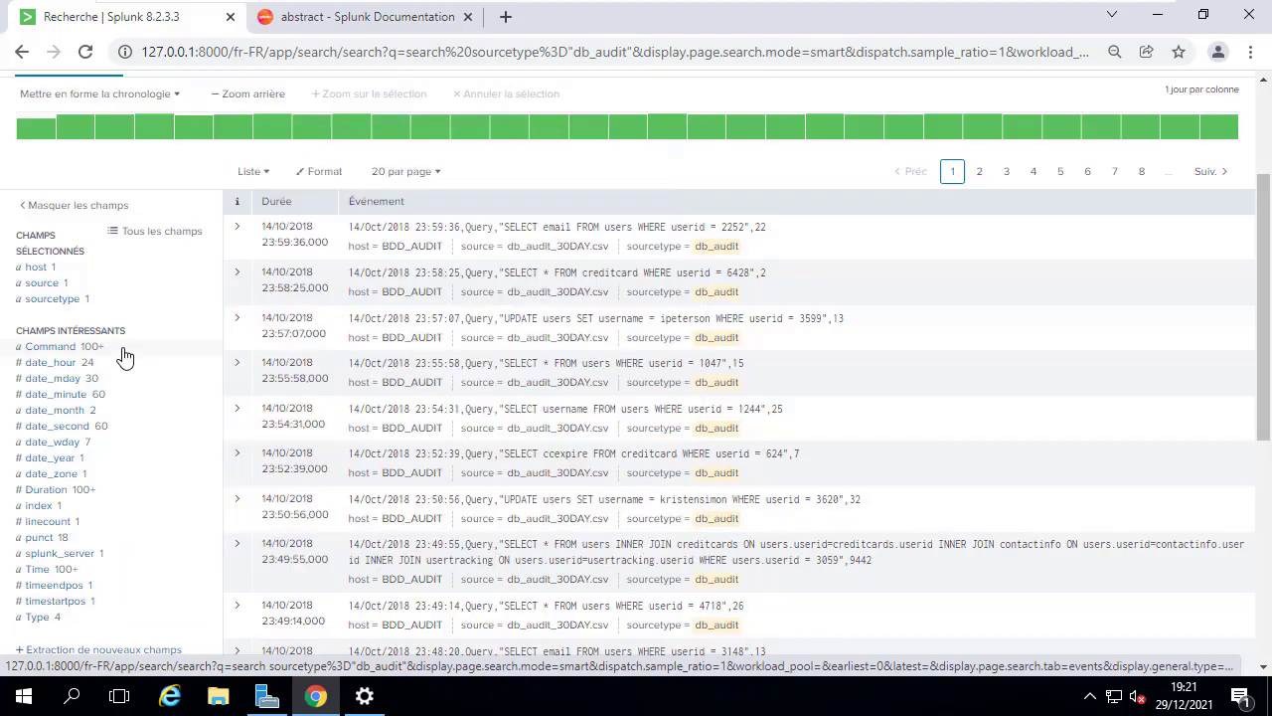
pyautogui.click(104, 491)
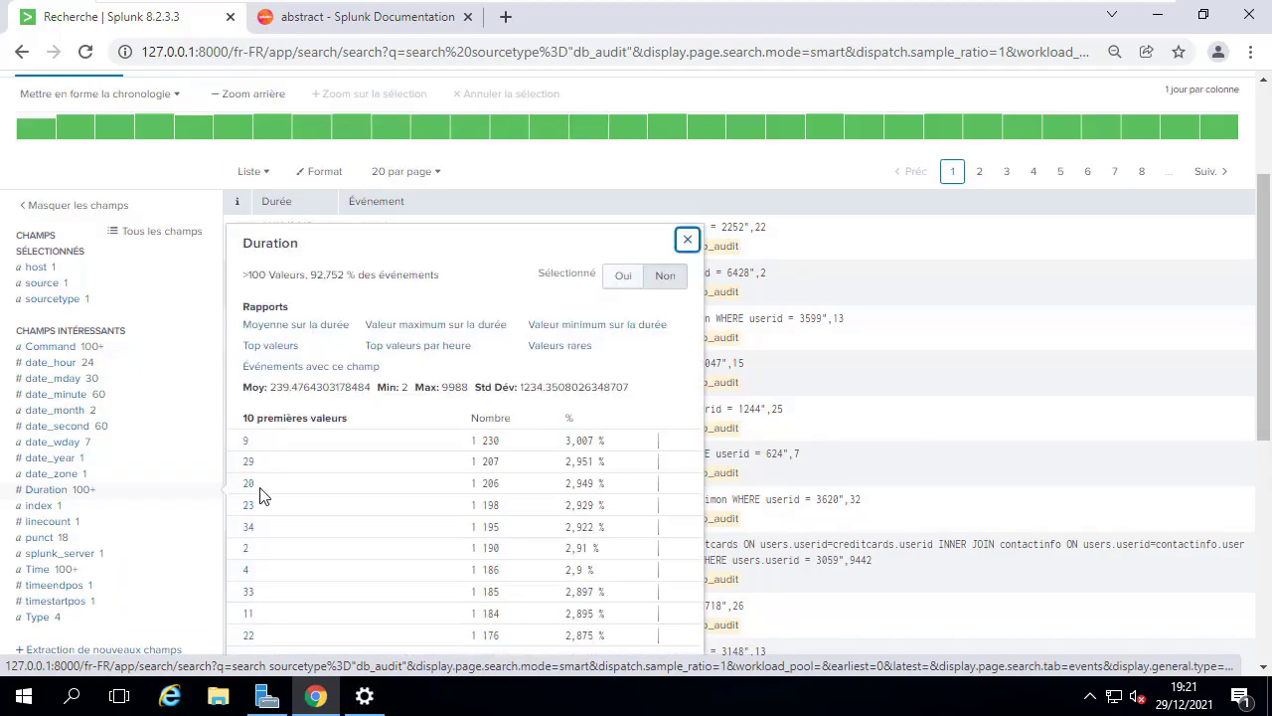
pyautogui.click(139, 504)
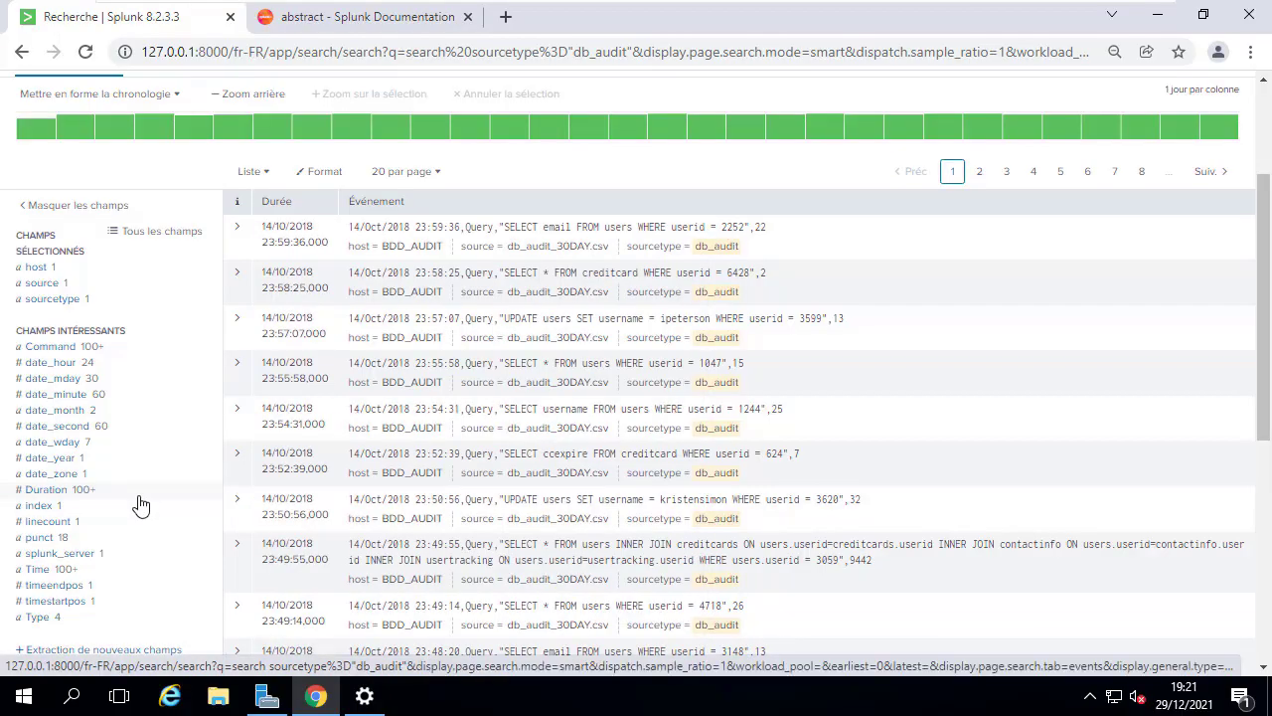
pyautogui.click(138, 498)
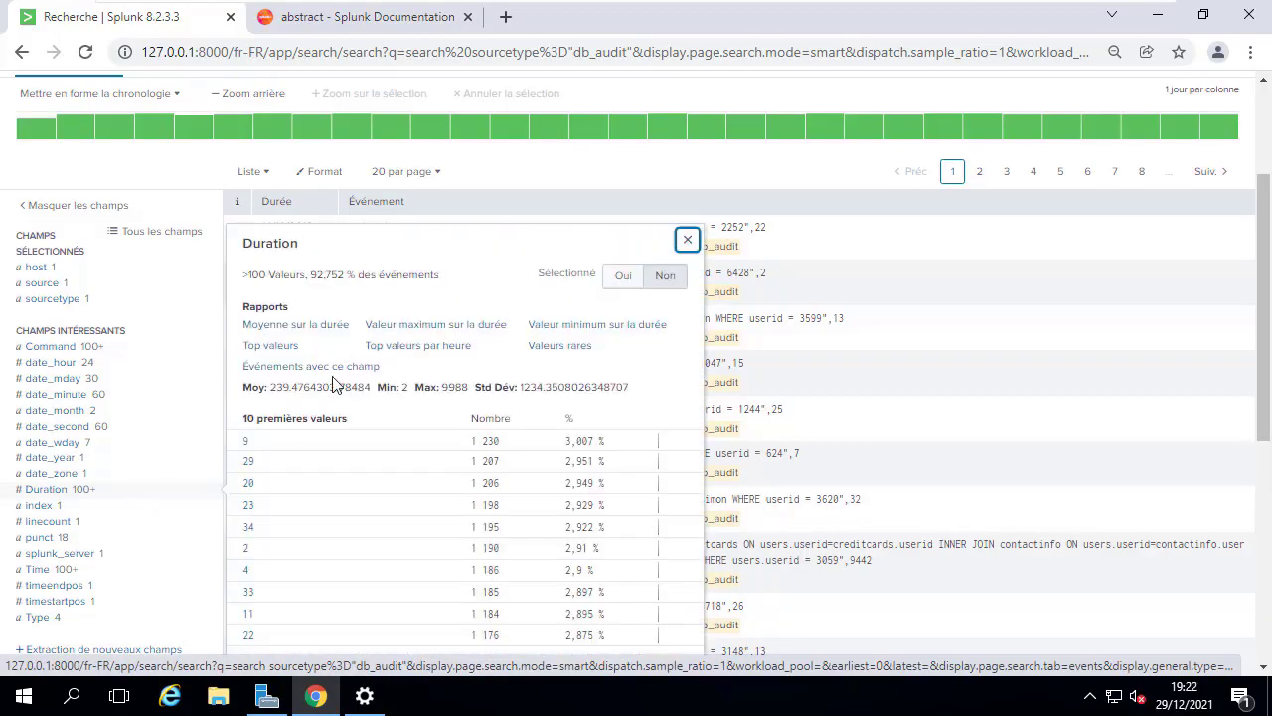
pyautogui.click(176, 475)
# Step: Append | stats count(Duration) to the db_audit query, matching the field name's capitalisation
pyautogui.scroll(2, 308, 202)
pyautogui.click(308, 202)
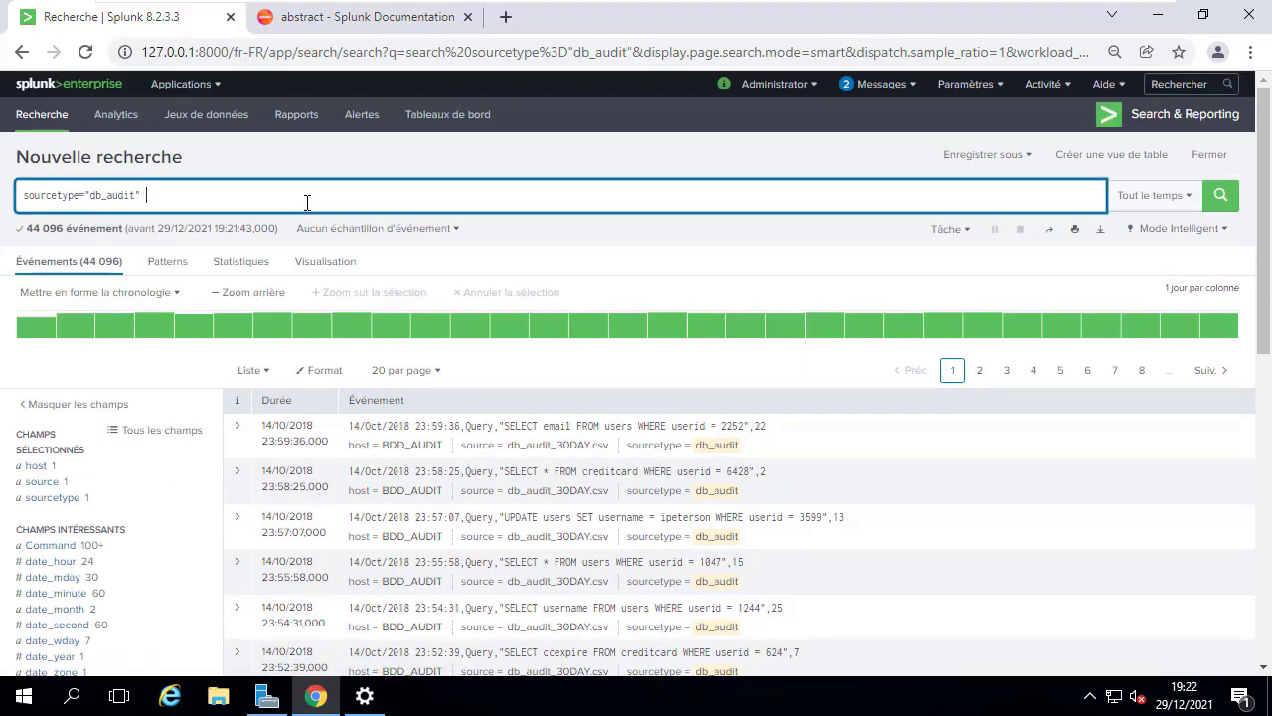
pyautogui.write('| ')
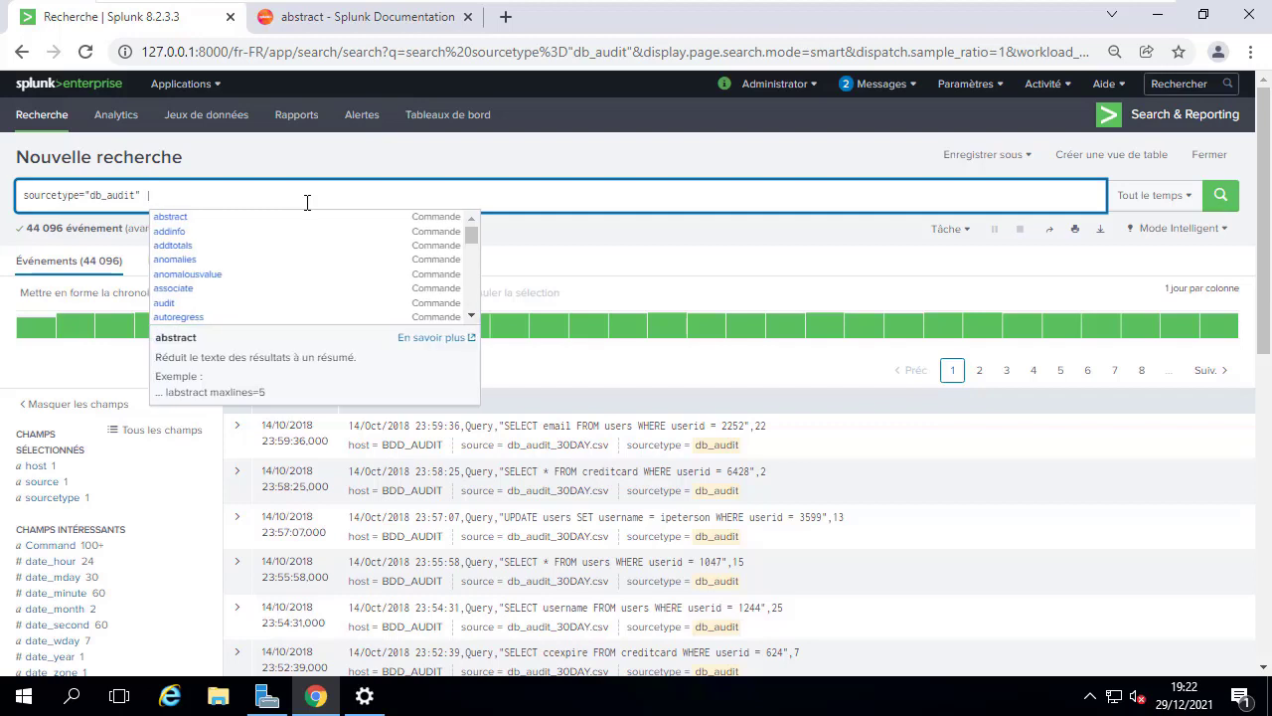
pyautogui.write('stats count')
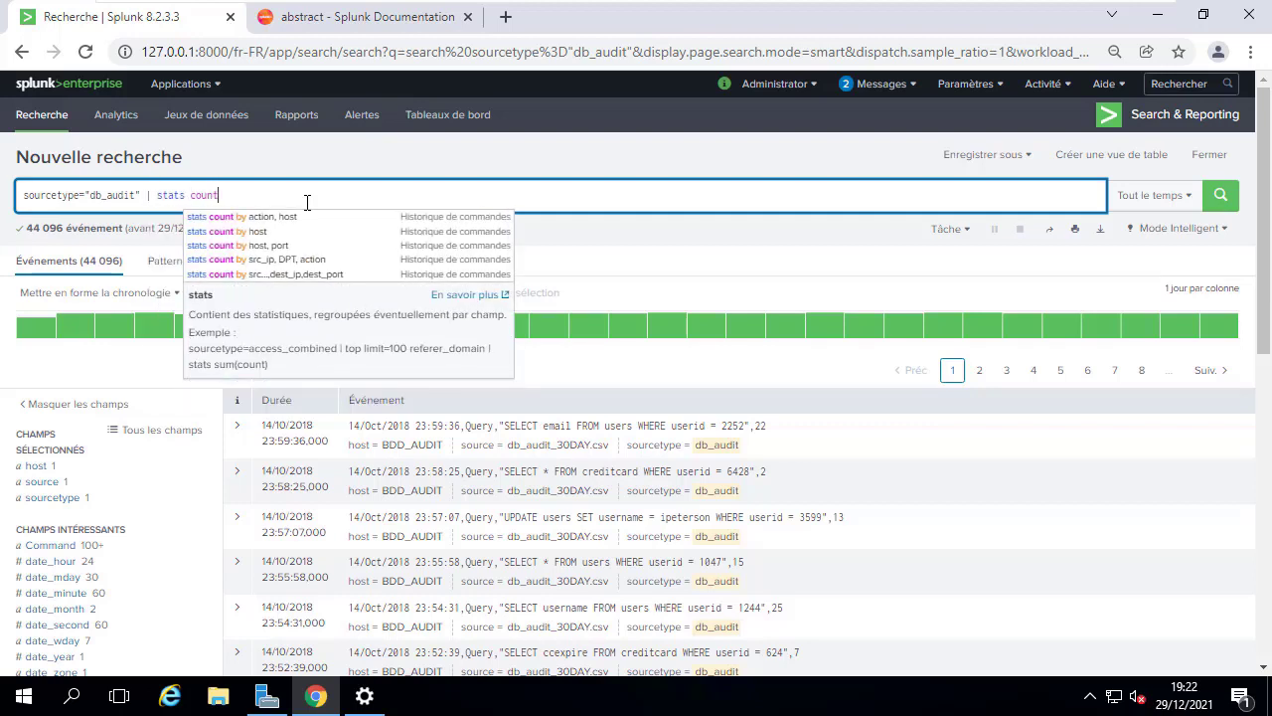
pyautogui.write('(')
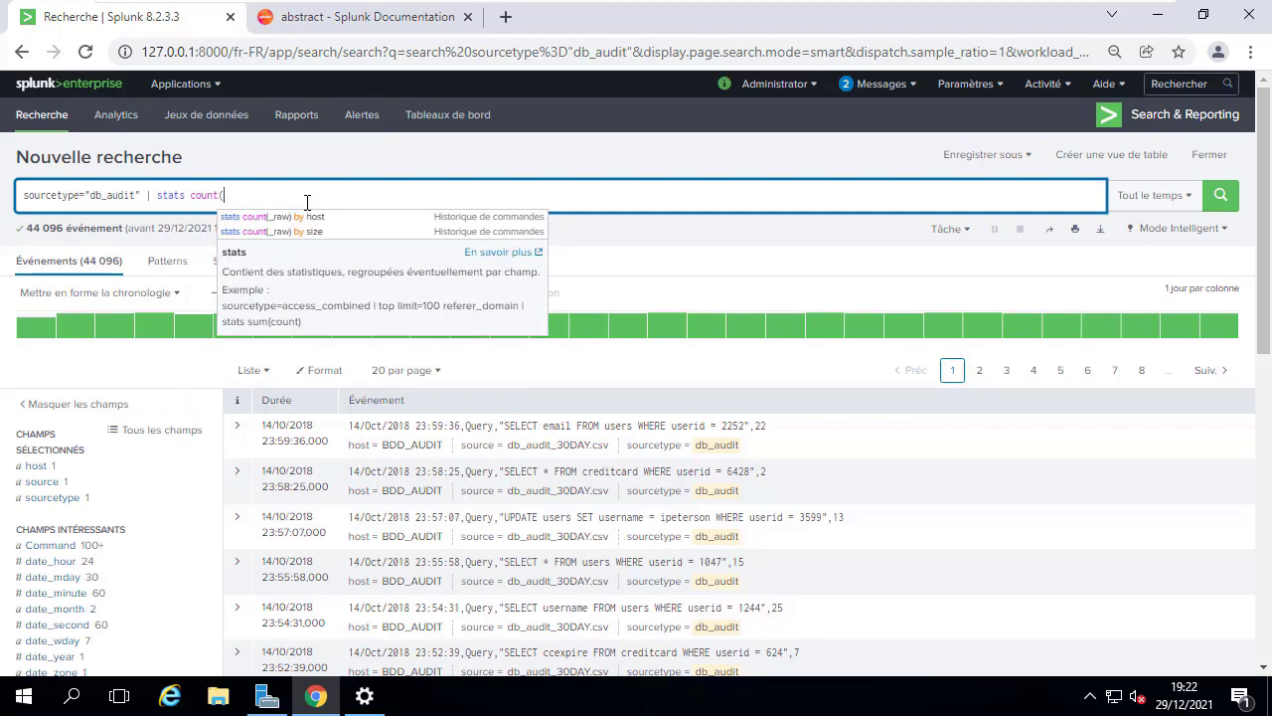
pyautogui.write('duratio')
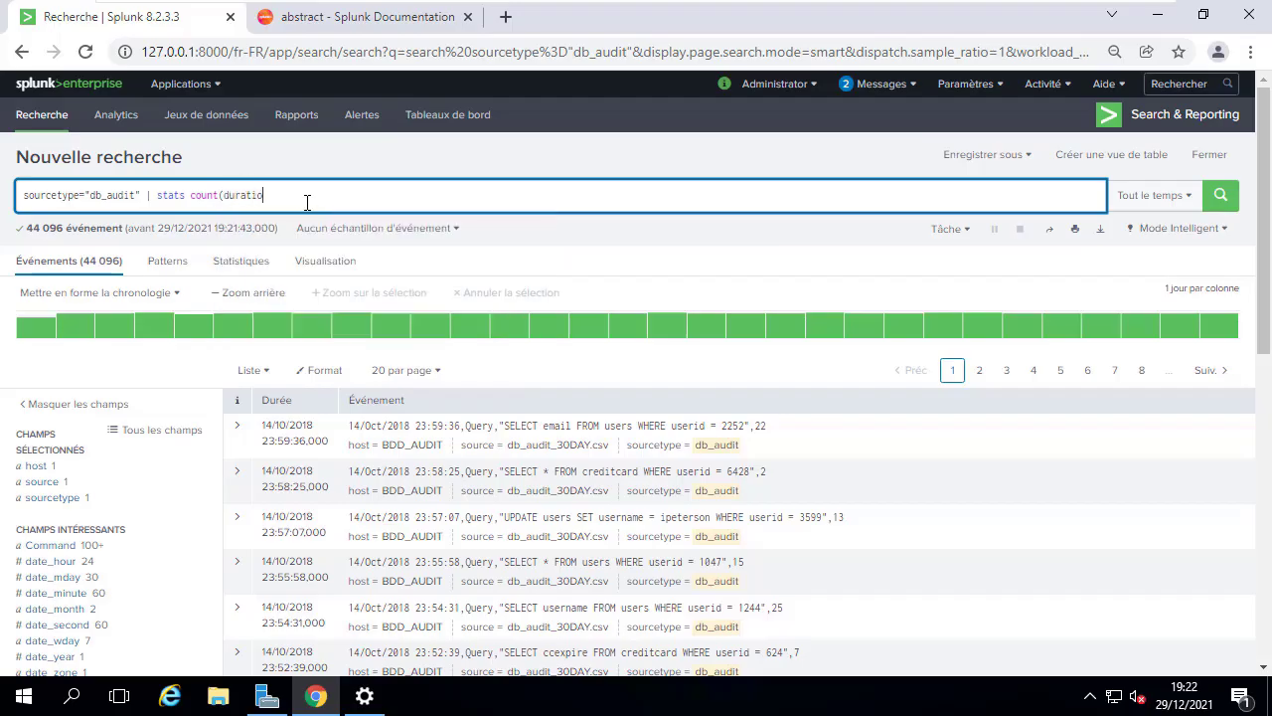
pyautogui.write('n)')
pyautogui.scroll(-2, 233, 455)
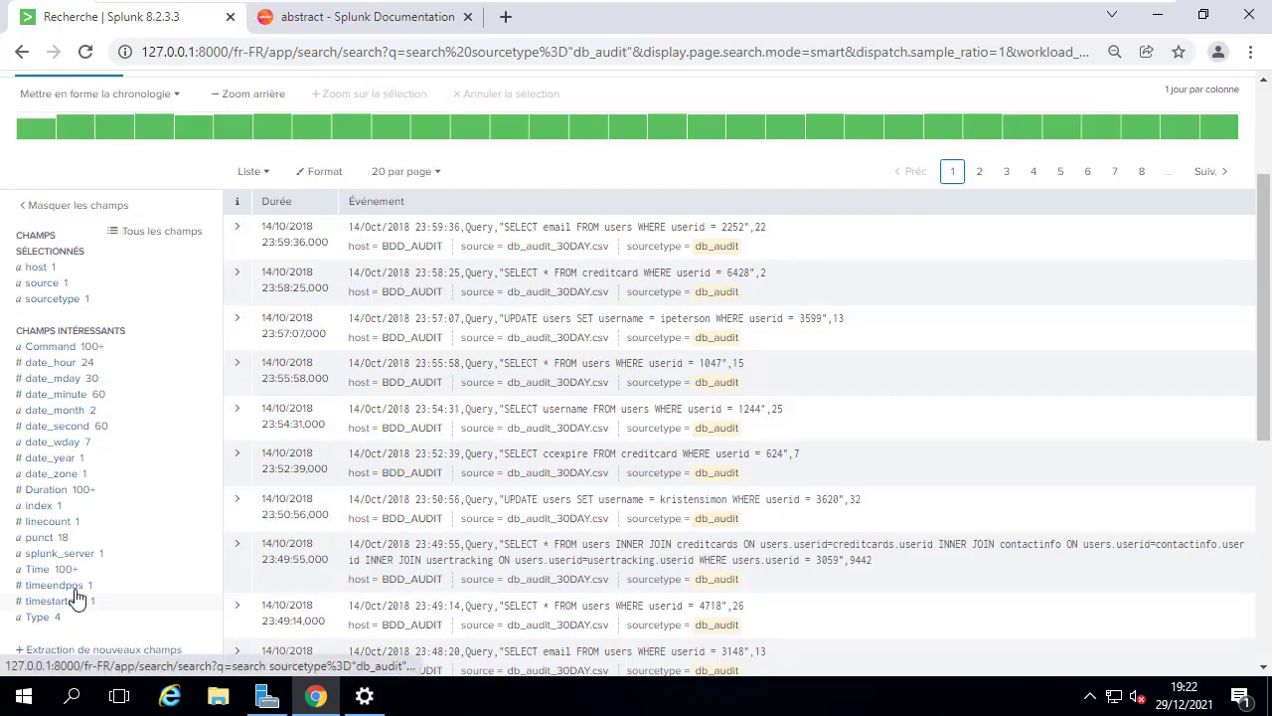
pyautogui.scroll(2, 254, 228)
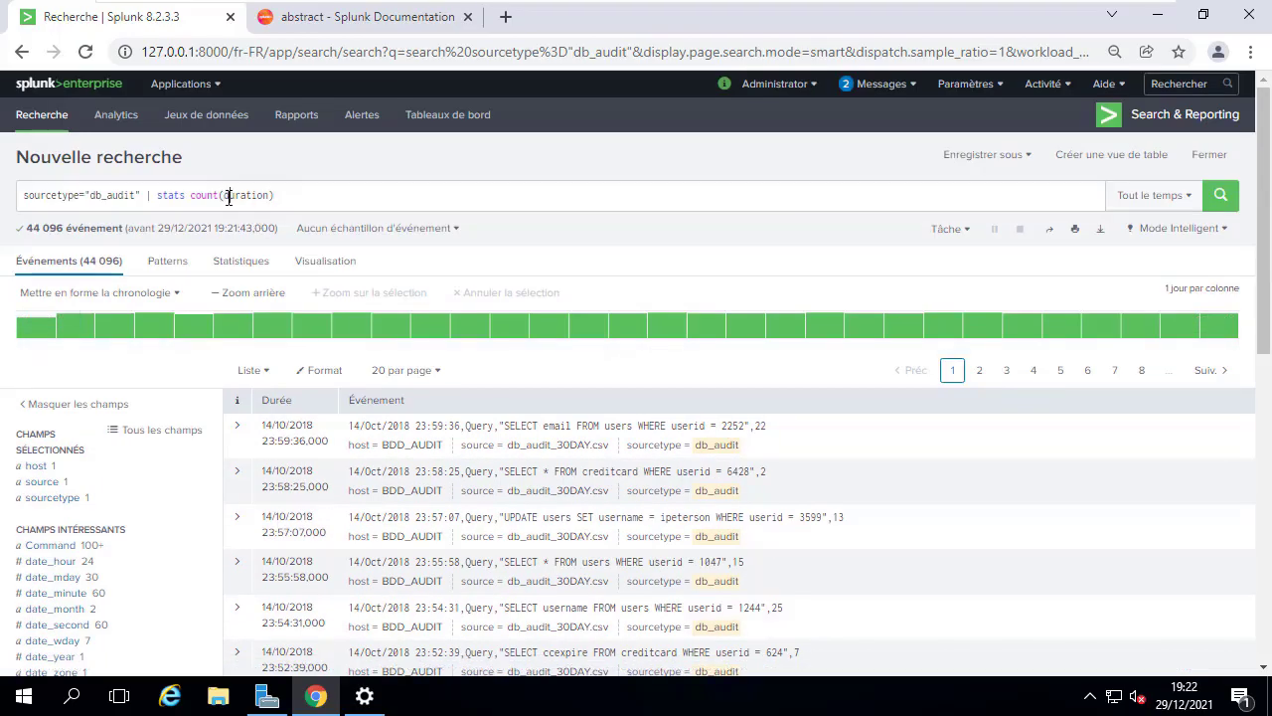
pyautogui.press('BackSpace')
pyautogui.write('D')
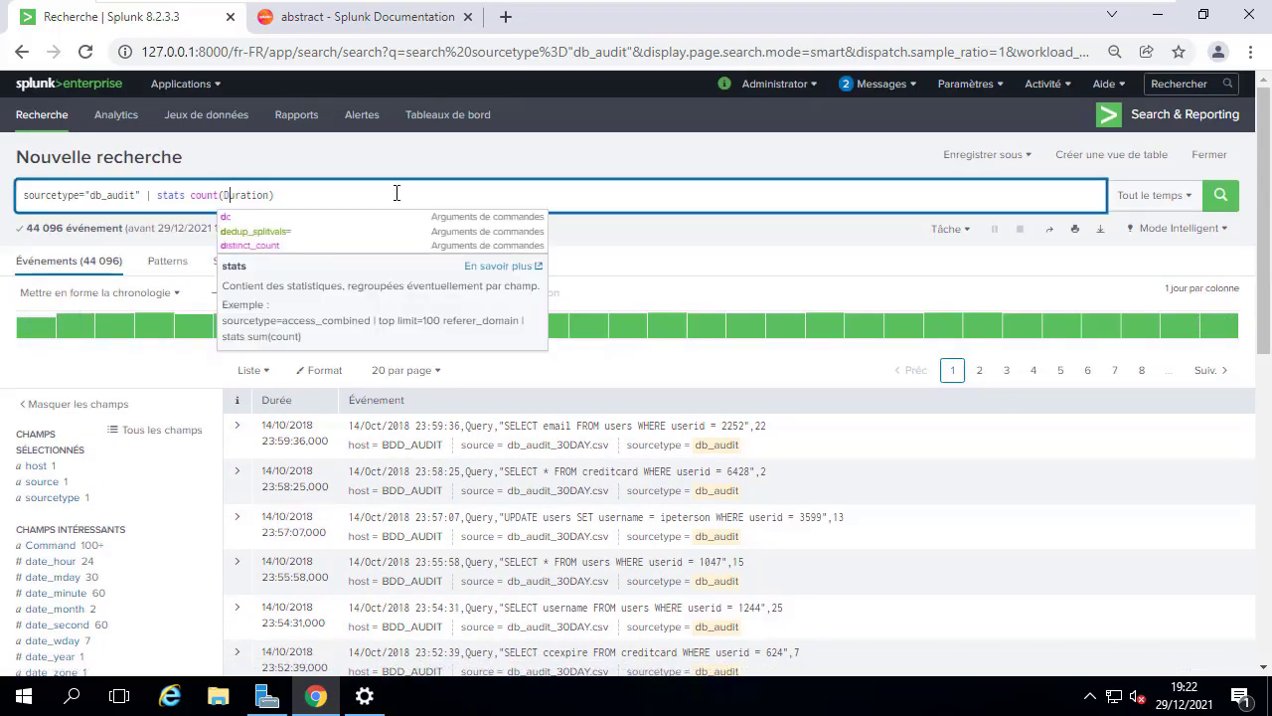
# Step: Label the duration count "Durée Total", add a count labelled "Total Requêtes", and run the search
pyautogui.press('Left')
pyautogui.press('End')
pyautogui.write('as ""')
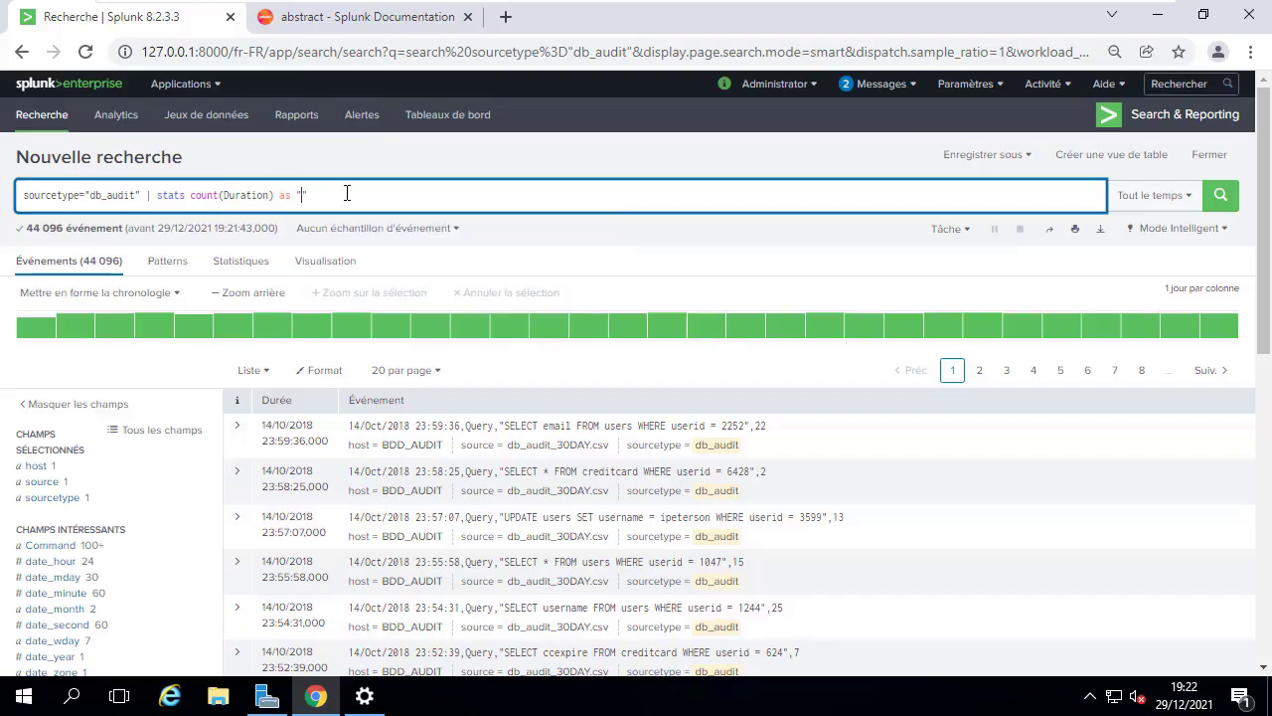
pyautogui.write('Durée To')
pyautogui.write('tal')
pyautogui.write(', count ')
pyautogui.write('as ')
pyautogui.write('""')
pyautogui.write('Total Requ')
pyautogui.write('êtes')
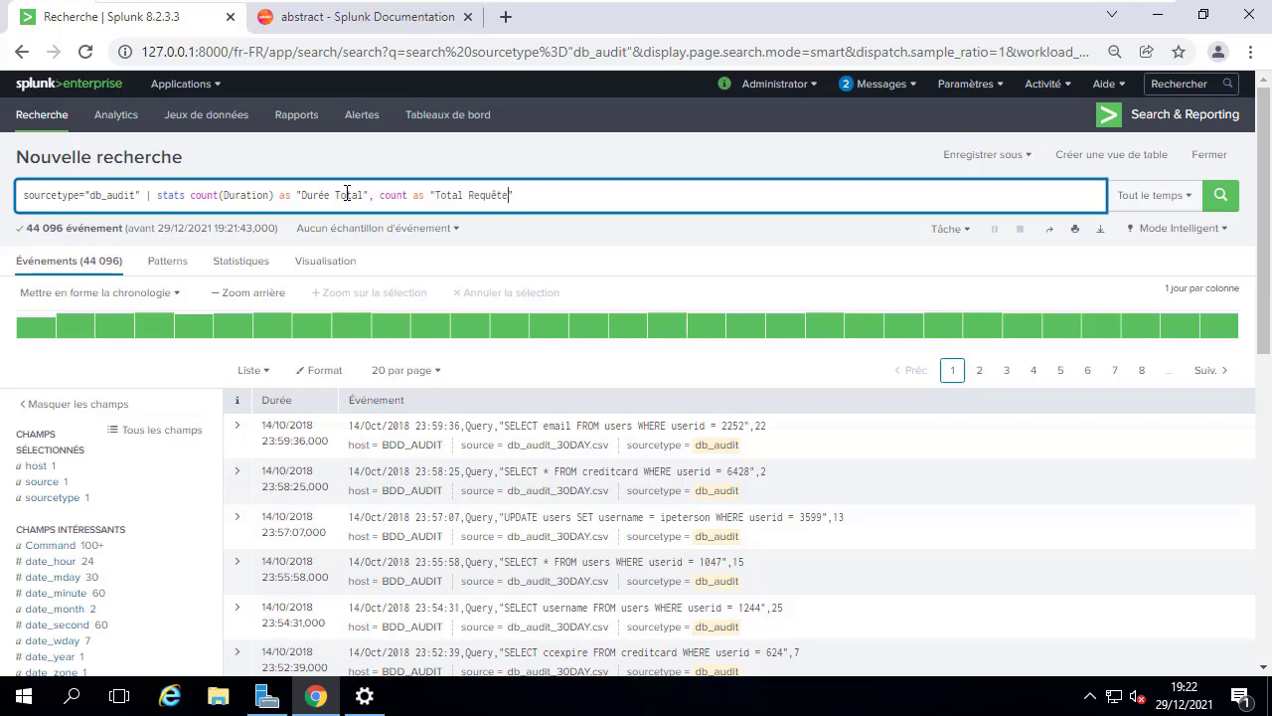
pyautogui.press('Return')
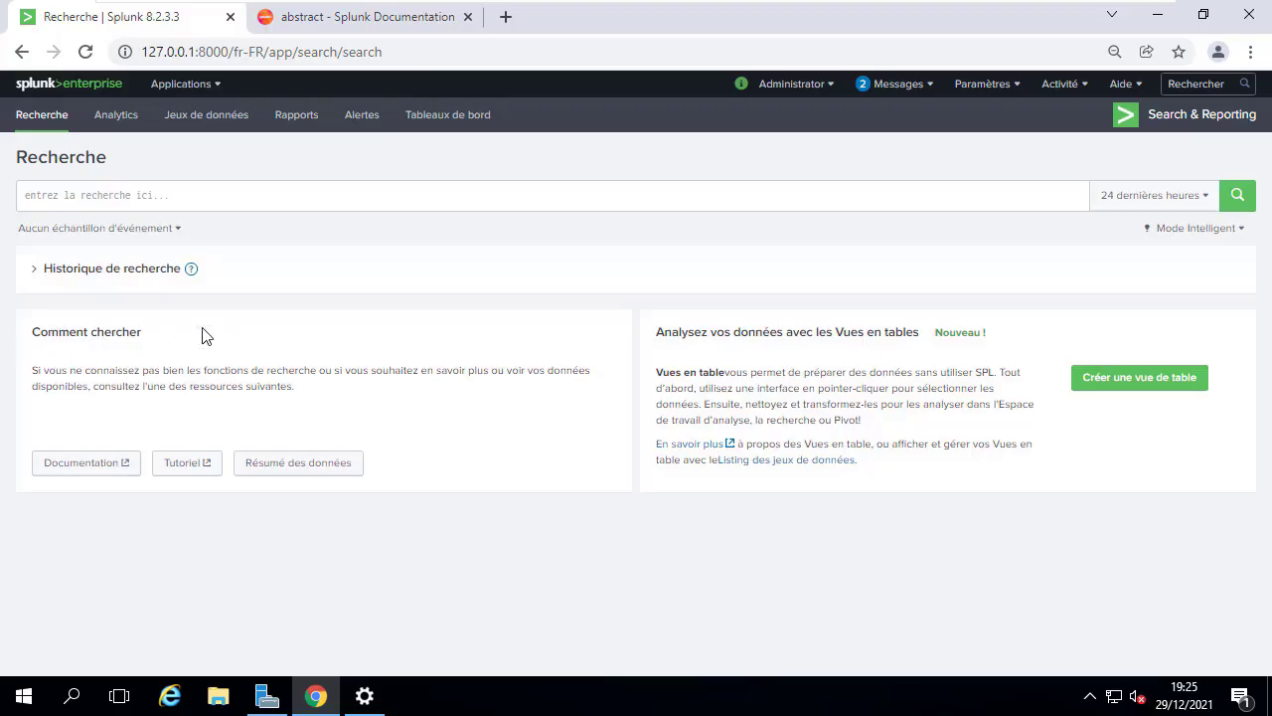
# Step: Start a new search query filtered on sourcetype="linux_secure"
pyautogui.click(165, 190)
pyautogui.write('source')
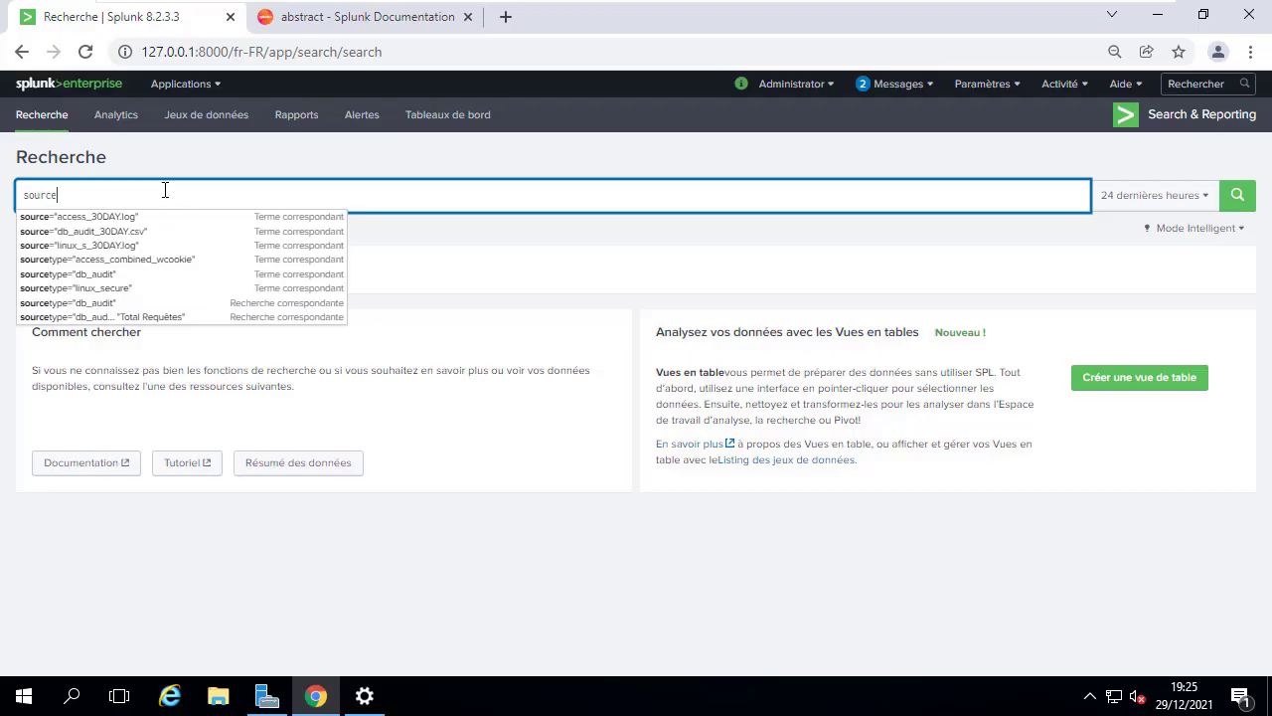
pyautogui.write('type')
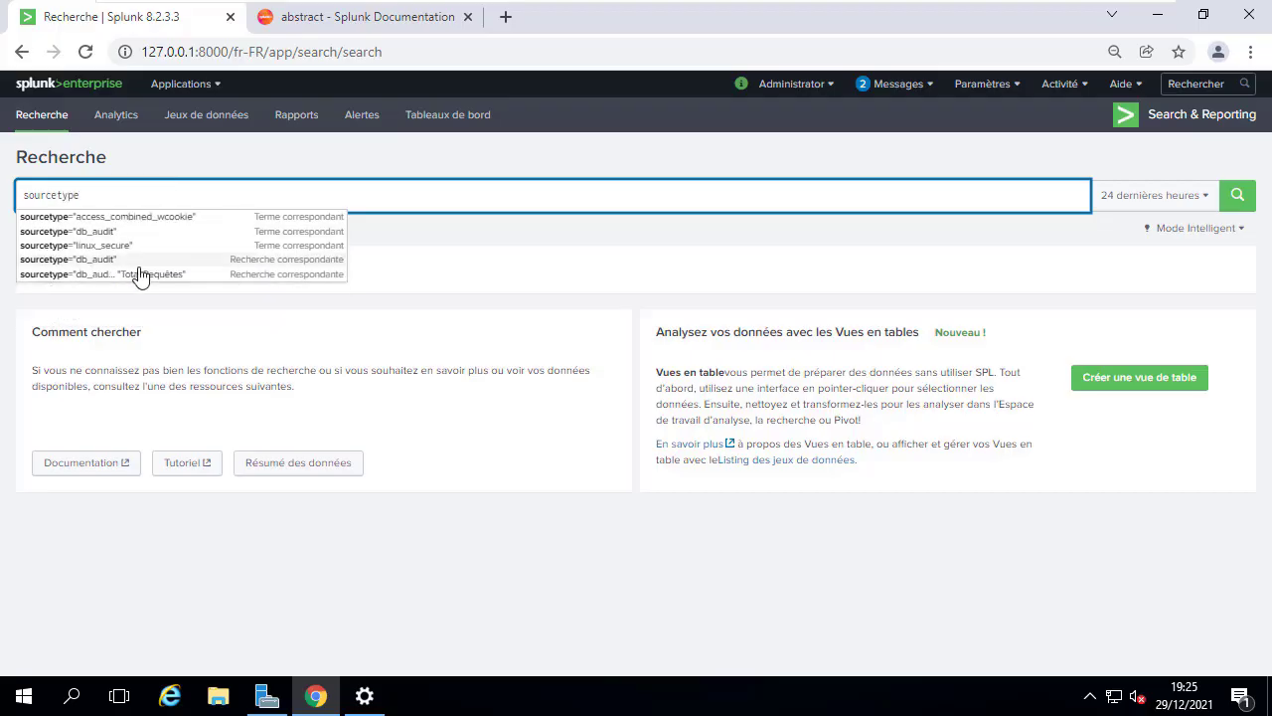
pyautogui.click(126, 247)
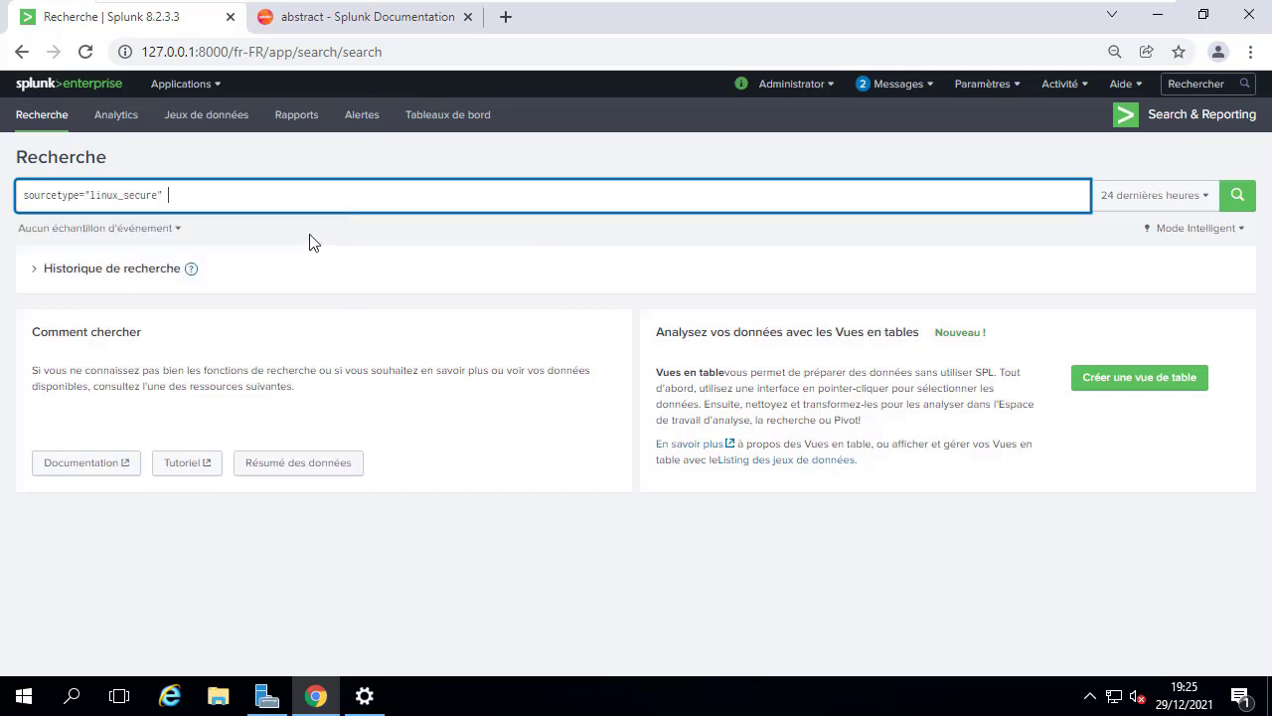
pyautogui.write('|')
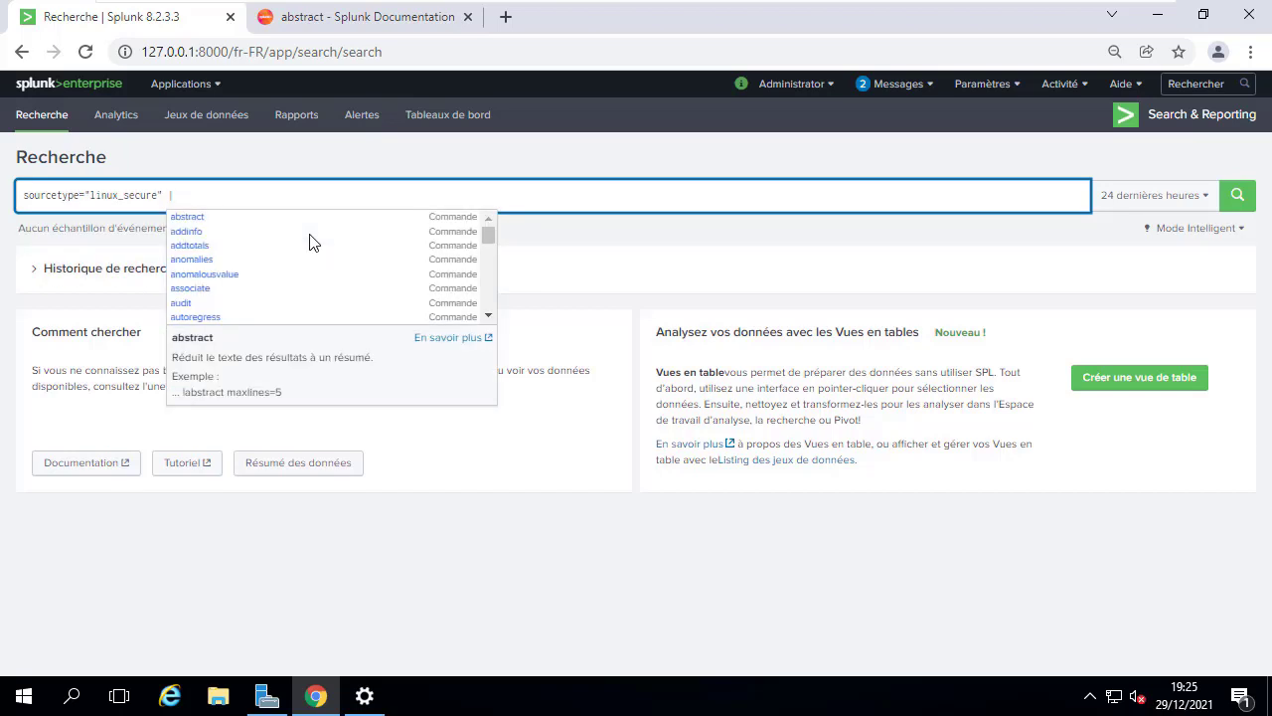
pyautogui.write(' sta')
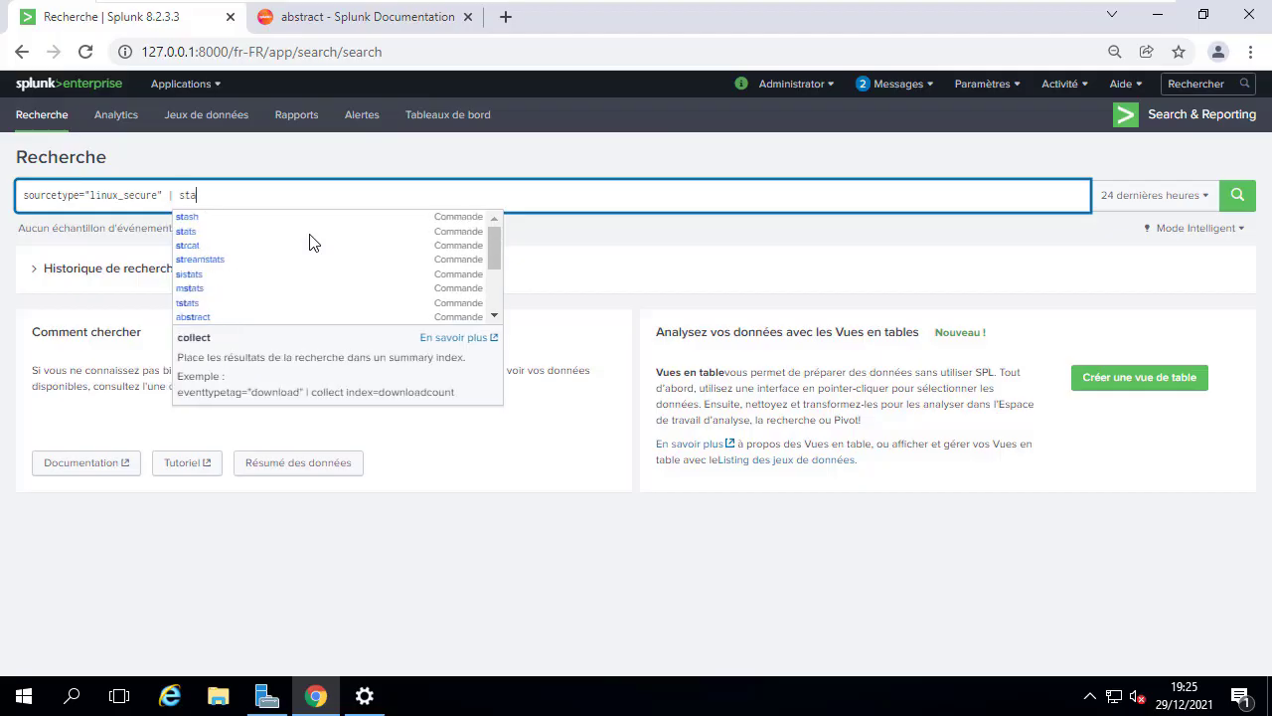
pyautogui.write('ts count ')
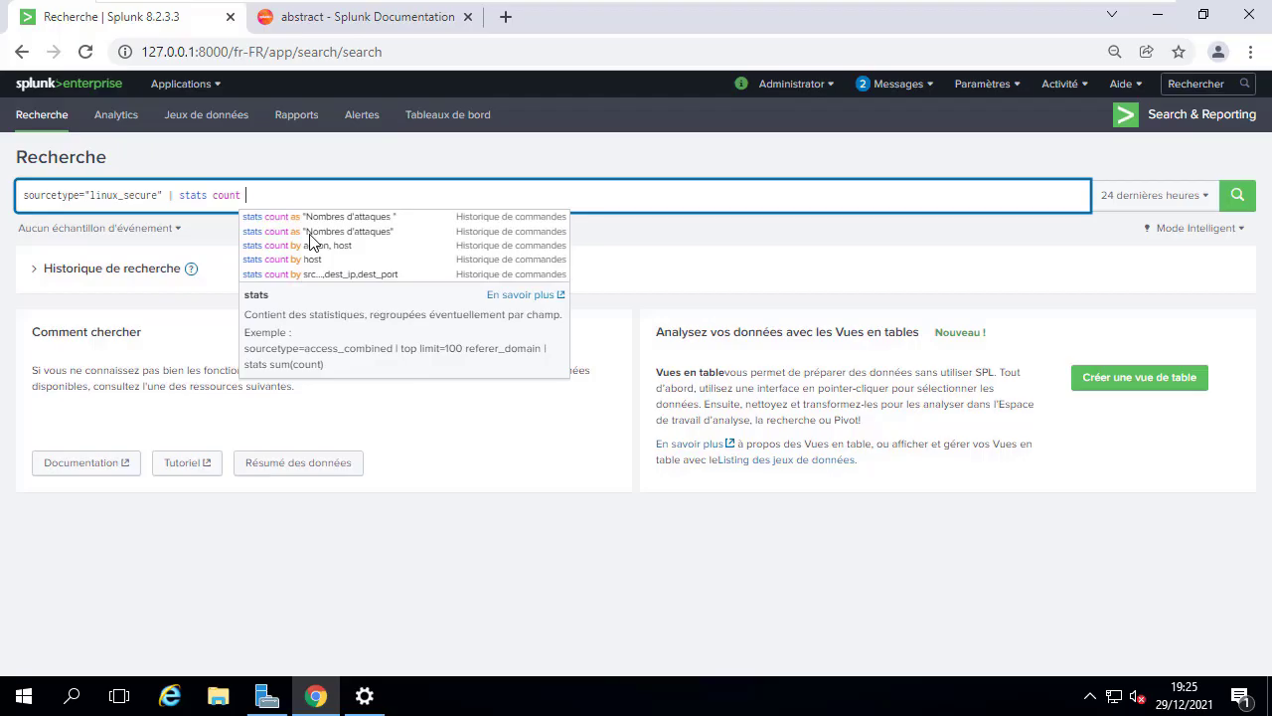
pyautogui.write('by')
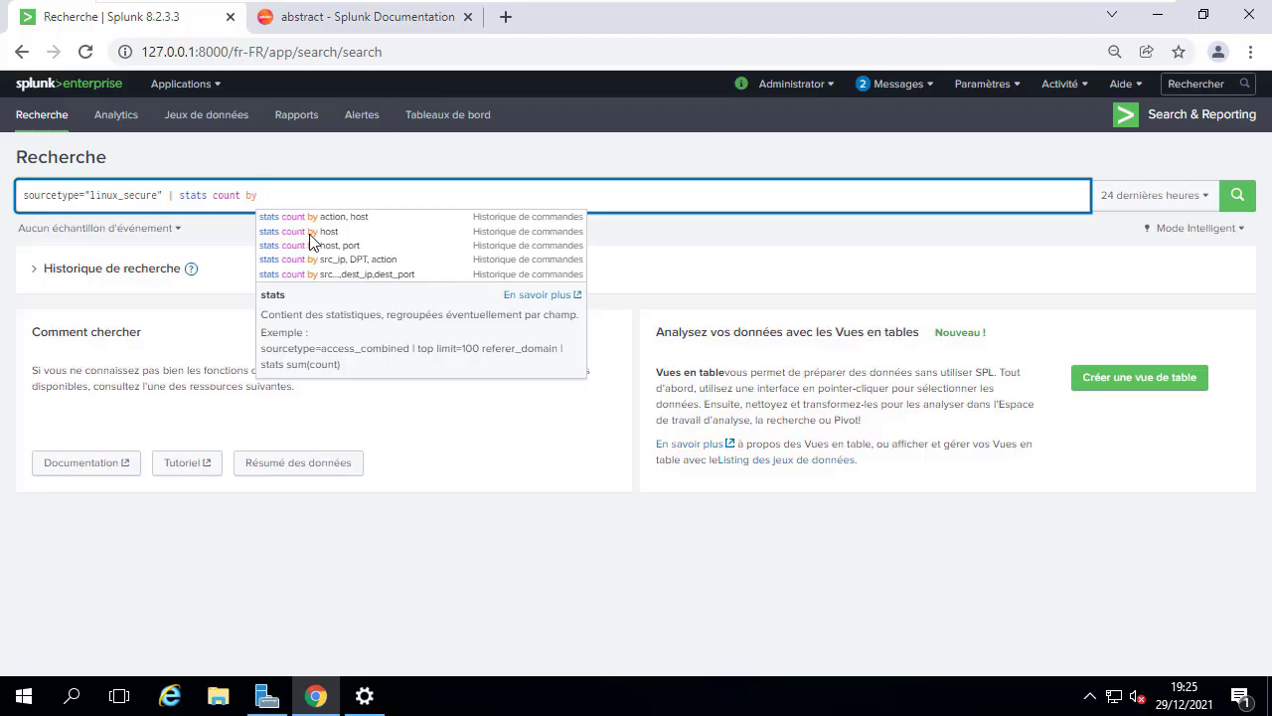
pyautogui.press('BackSpace')
pyautogui.press('BackSpace')
pyautogui.press('BackSpace')
pyautogui.press('BackSpace')
pyautogui.press('BackSpace')
pyautogui.press('BackSpace')
pyautogui.press('BackSpace')
pyautogui.press('BackSpace')
pyautogui.press('BackSpace')
pyautogui.press('BackSpace')
pyautogui.press('BackSpace')
pyautogui.press('BackSpace')
pyautogui.press('BackSpace')
pyautogui.press('BackSpace')
pyautogui.press('BackSpace')
pyautogui.press('BackSpace')
pyautogui.press('BackSpace')
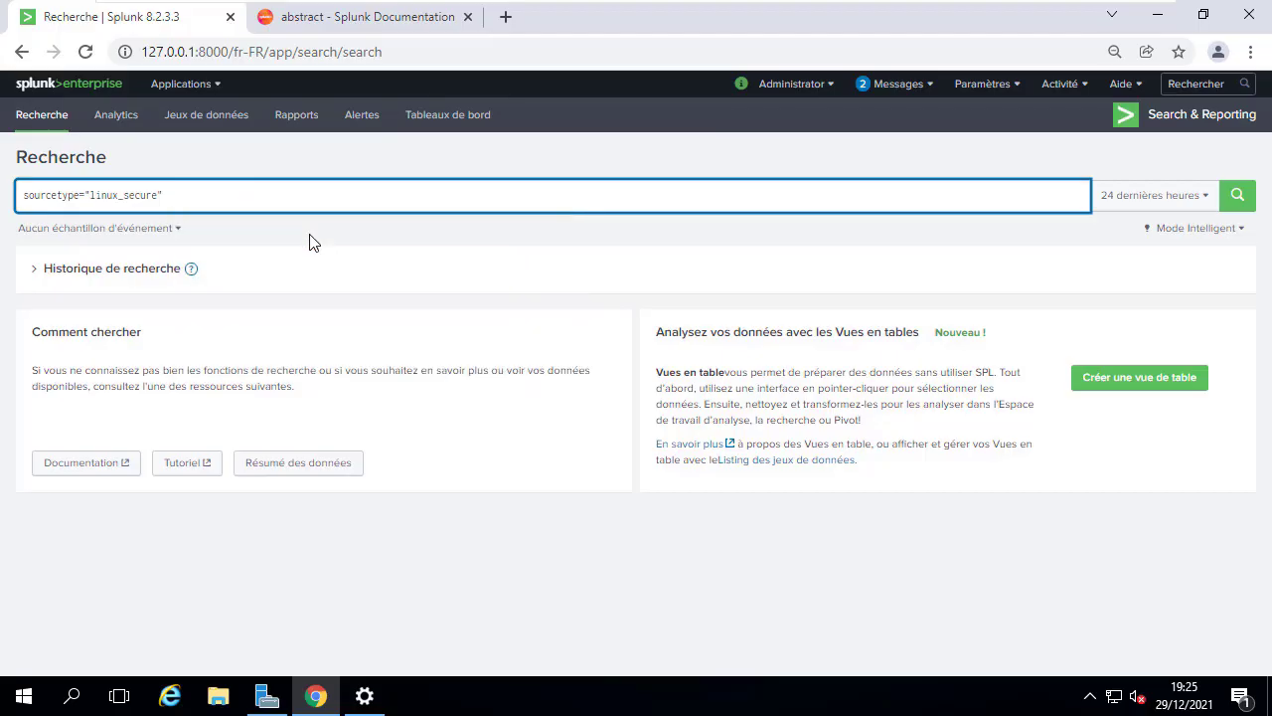
# Step: Add the term "invalid user" to the linux_secure query and run it over the Tout le temps range
pyautogui.write("'")
pyautogui.write('inva')
pyautogui.write('lid')
pyautogui.write(' usern')
pyautogui.press('BackSpace')
pyautogui.write('"')
pyautogui.press('Return')
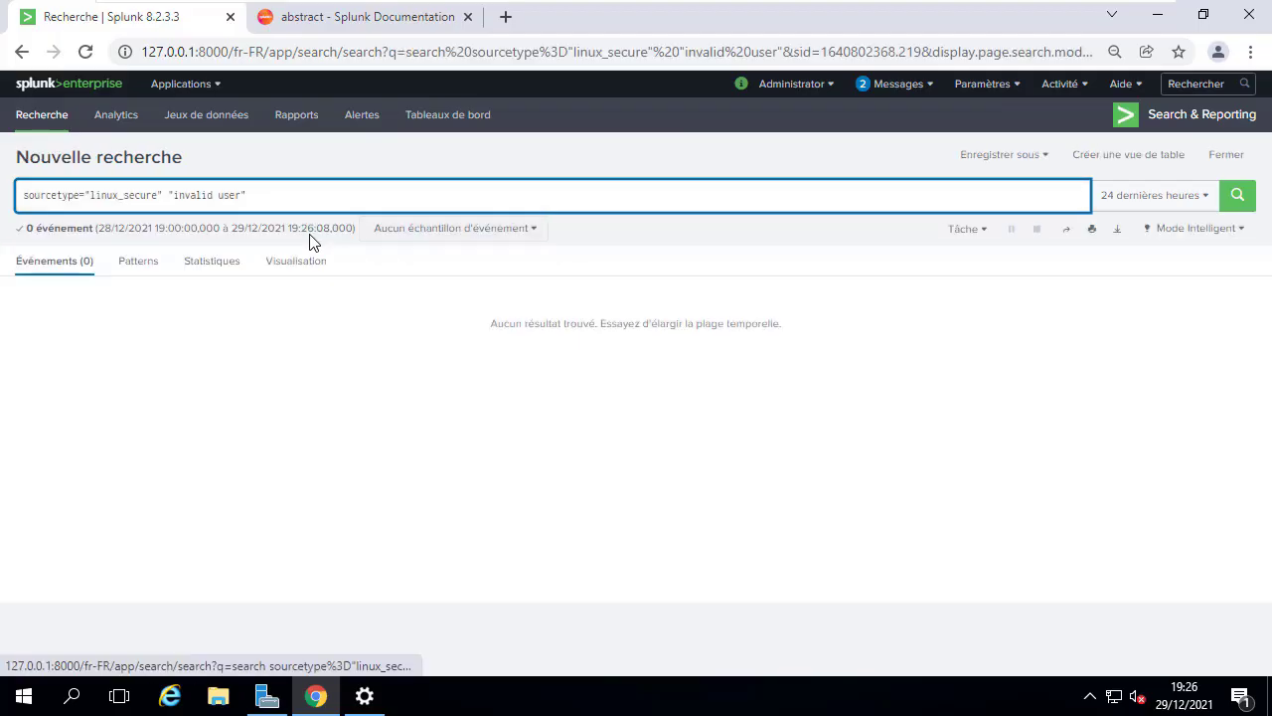
pyautogui.click(1168, 203)
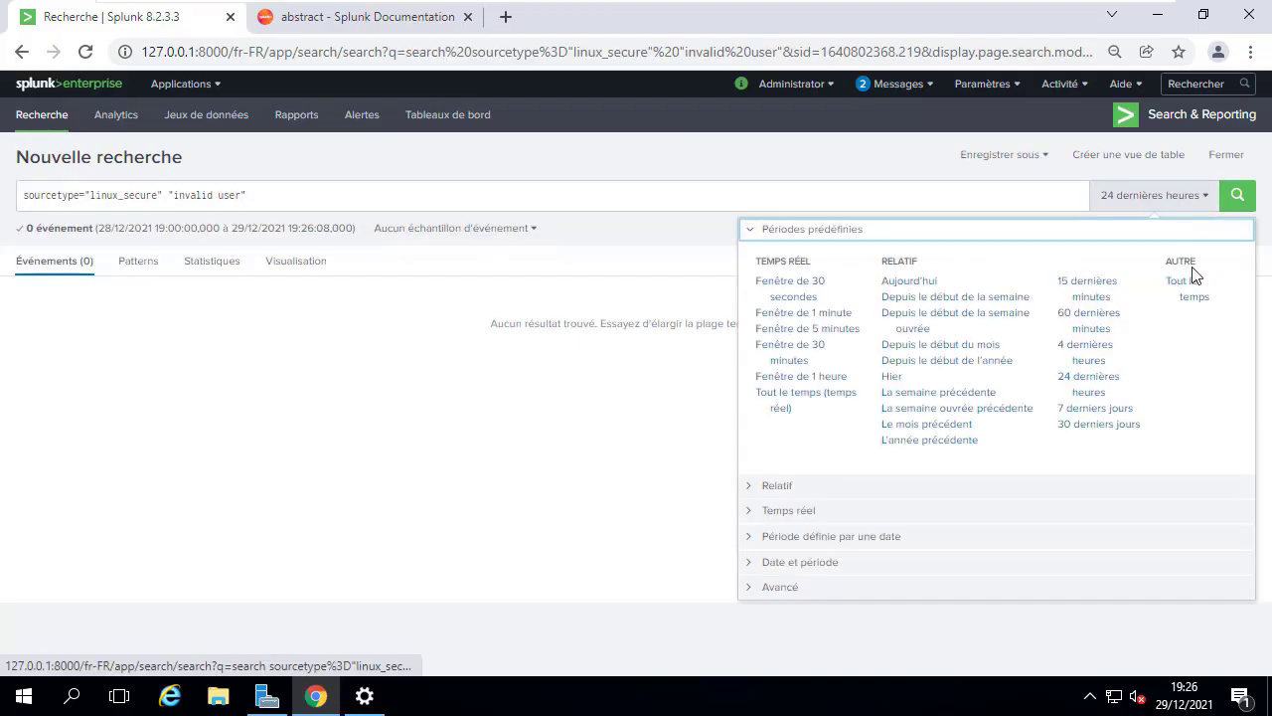
pyautogui.click(1191, 284)
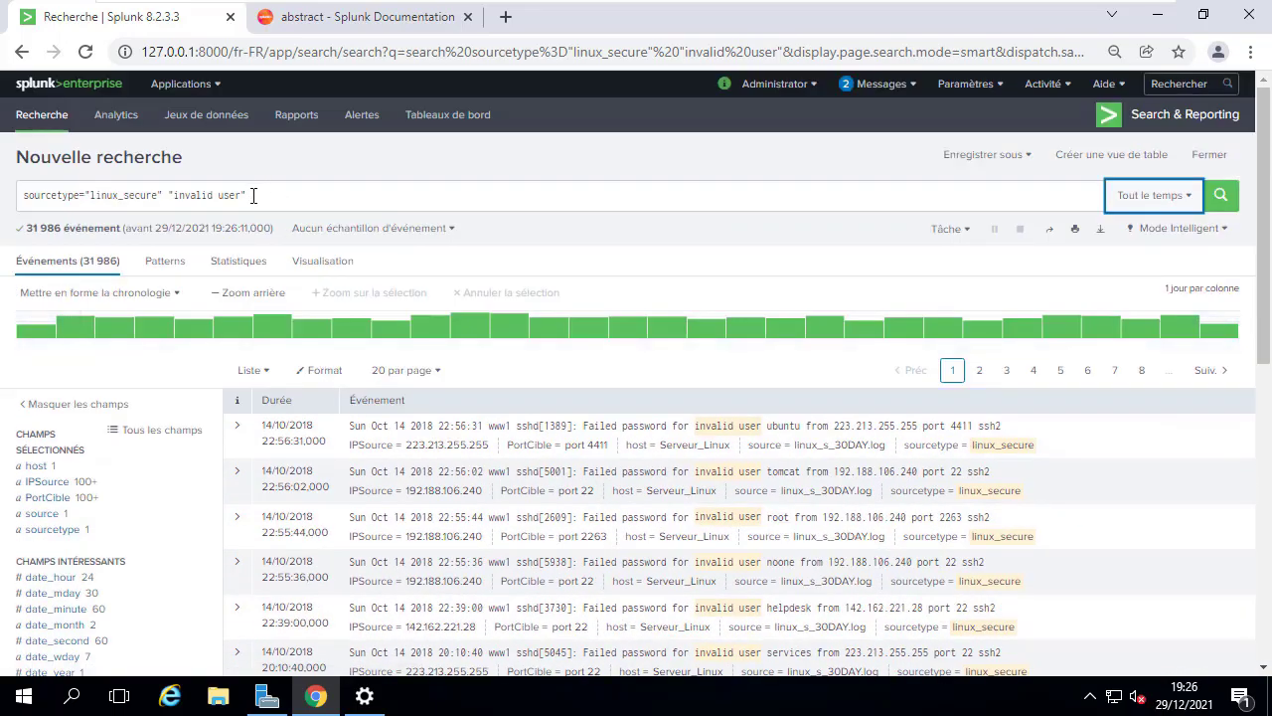
# Step: Append | stats count by UserTested, PortCible to the linux_secure "invalid user" query
pyautogui.click(254, 195)
pyautogui.write('| stats ')
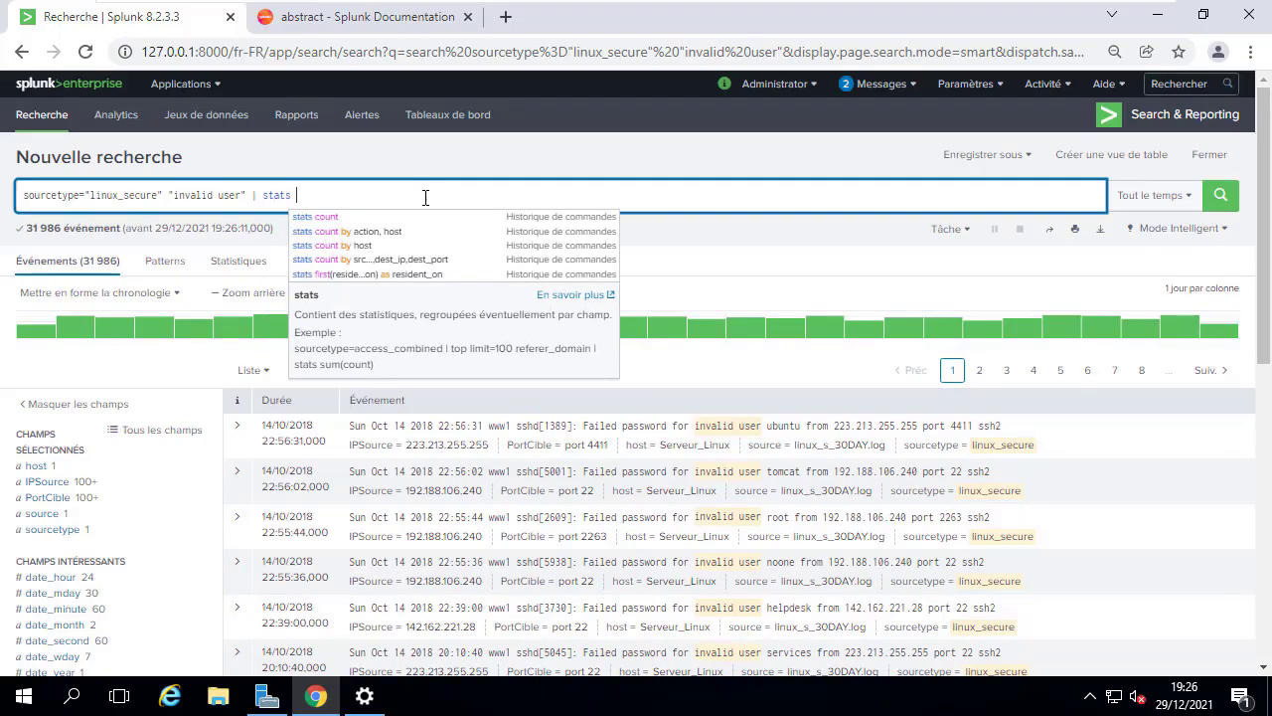
pyautogui.write('count by')
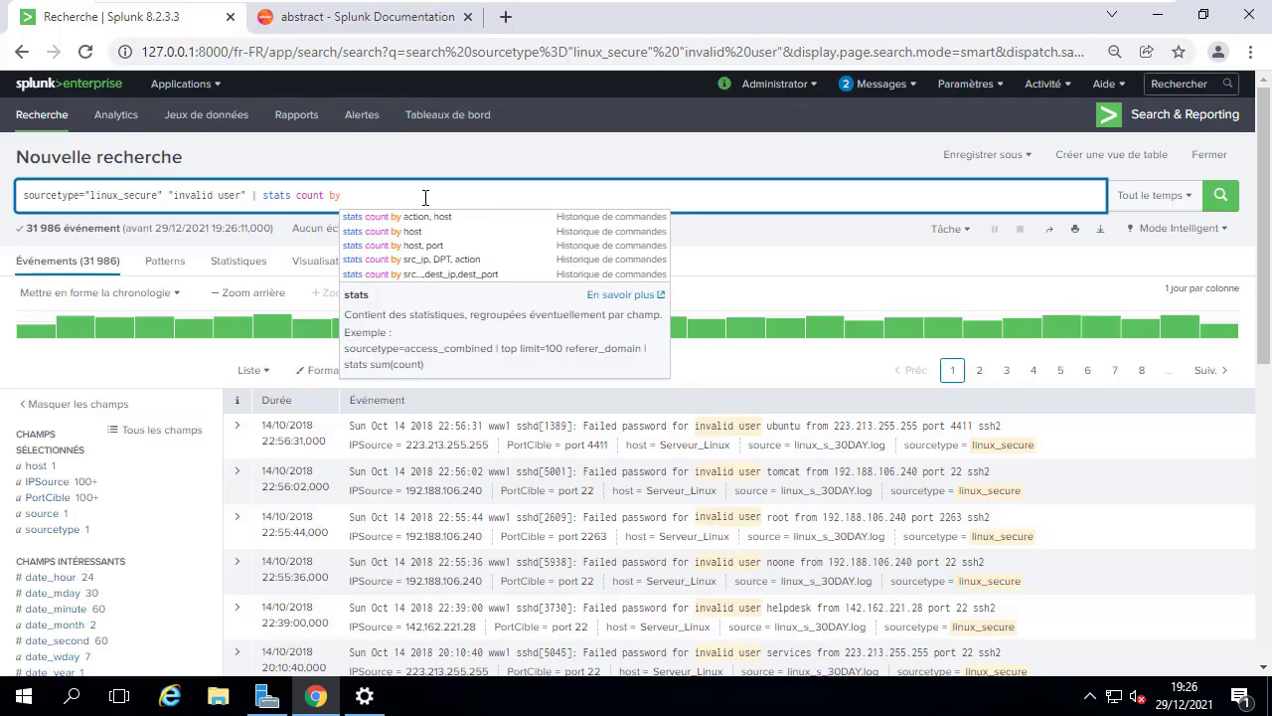
pyautogui.write('UserTese')
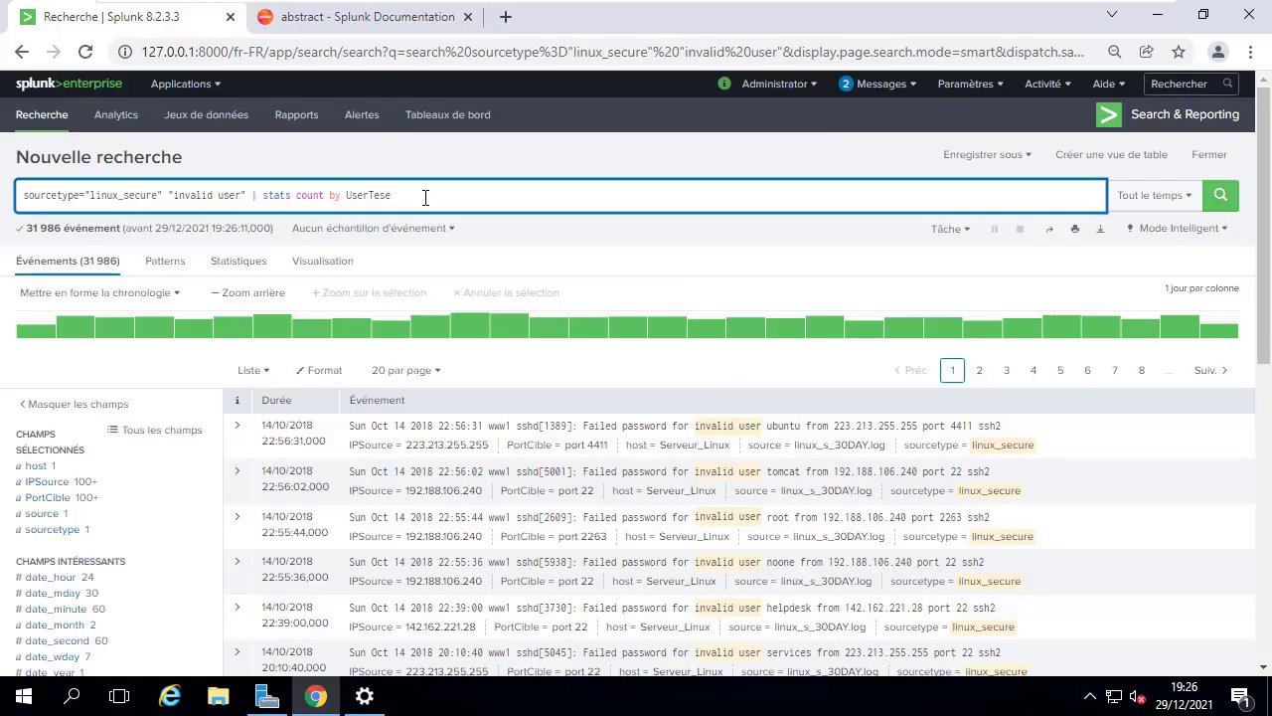
pyautogui.press('BackSpace')
pyautogui.write('ted, P')
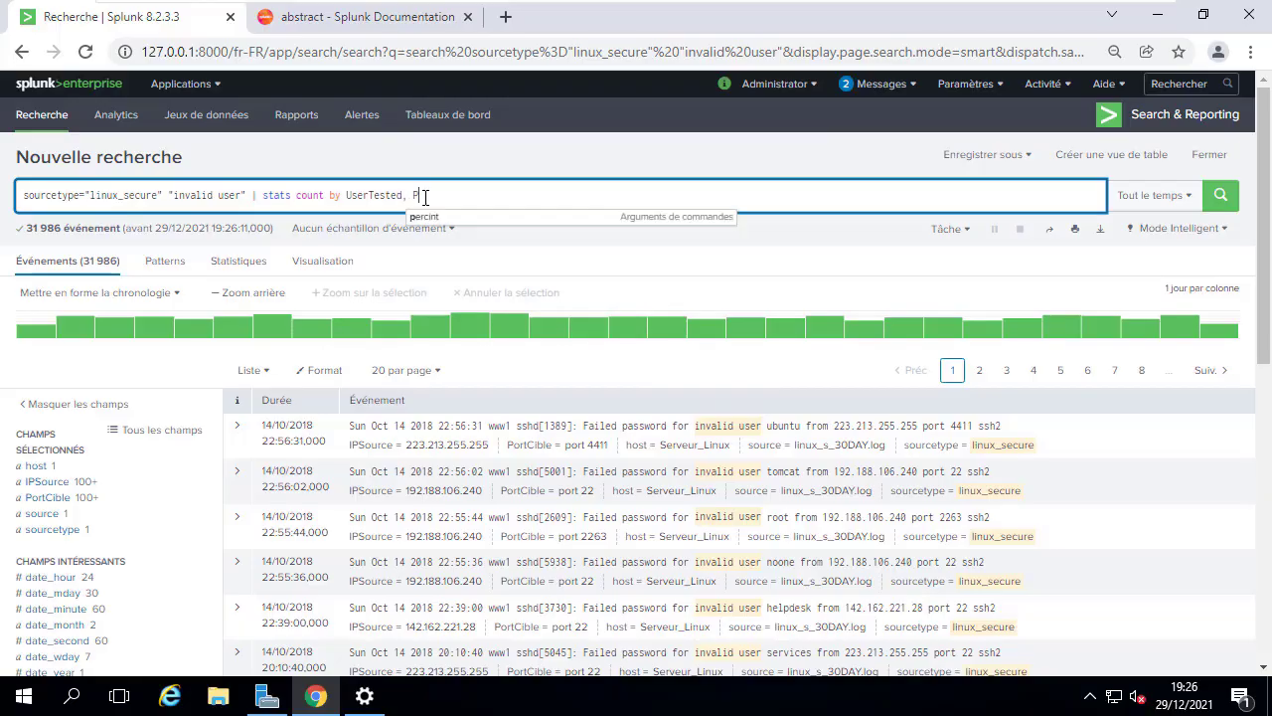
pyautogui.write('ortCible,')
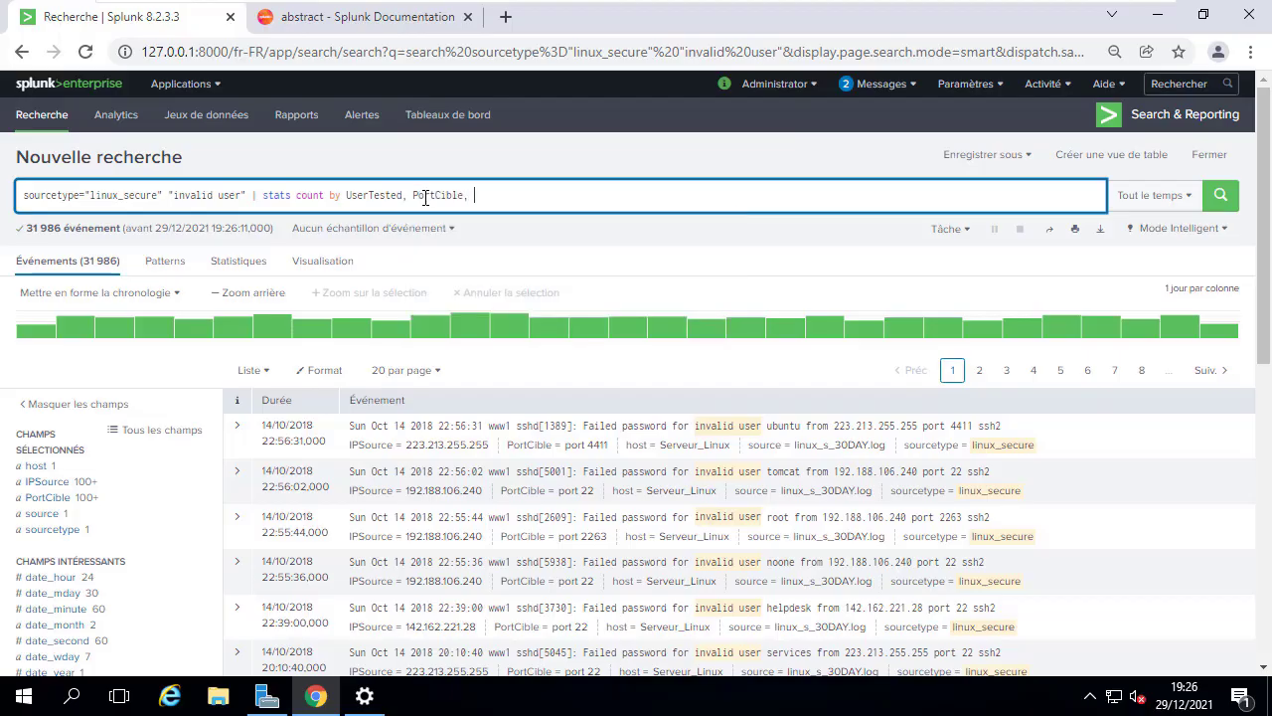
pyautogui.write(' IPsource')
pyautogui.press('BackSpace')
pyautogui.press('BackSpace')
pyautogui.press('BackSpace')
pyautogui.press('BackSpace')
pyautogui.press('BackSpace')
pyautogui.press('BackSpace')
pyautogui.press('BackSpace')
pyautogui.press('BackSpace')
pyautogui.press('BackSpace')
# Step: Run the search grouped by UserTested and PortCible and look through the resulting counts
pyautogui.press('Return')
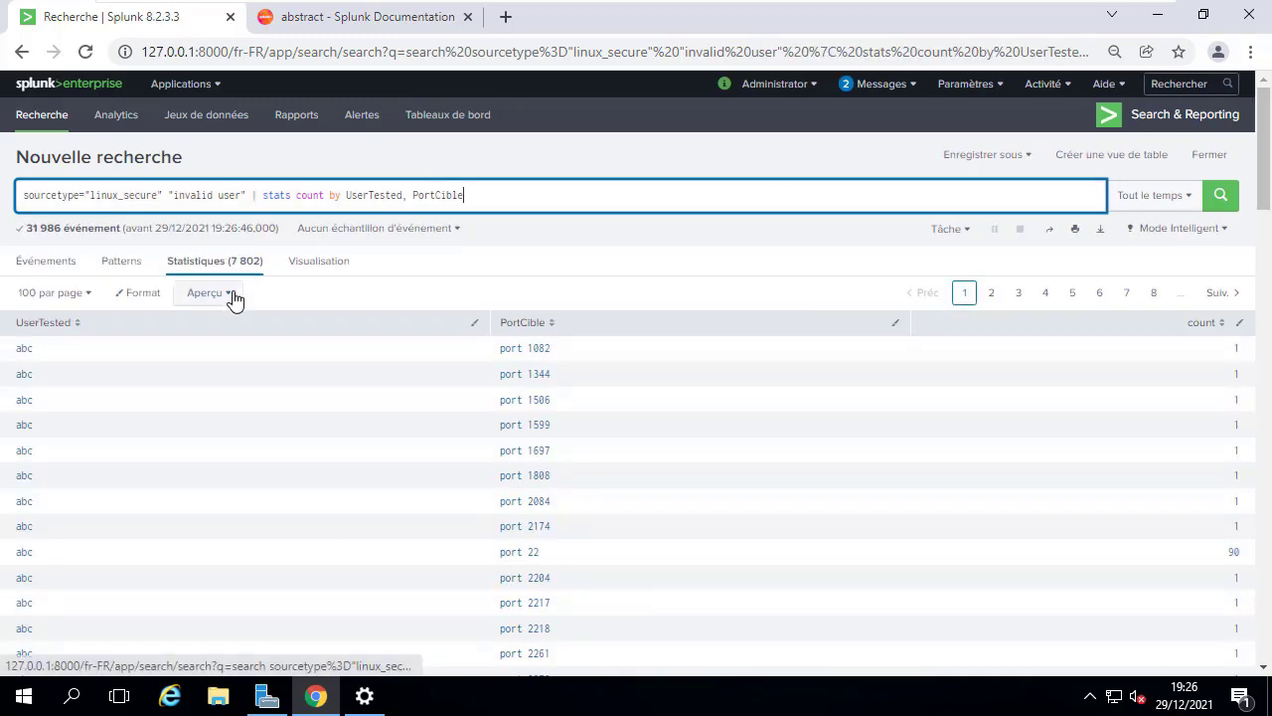
pyautogui.scroll(-2, 232, 299)
pyautogui.scroll(2, 169, 308)
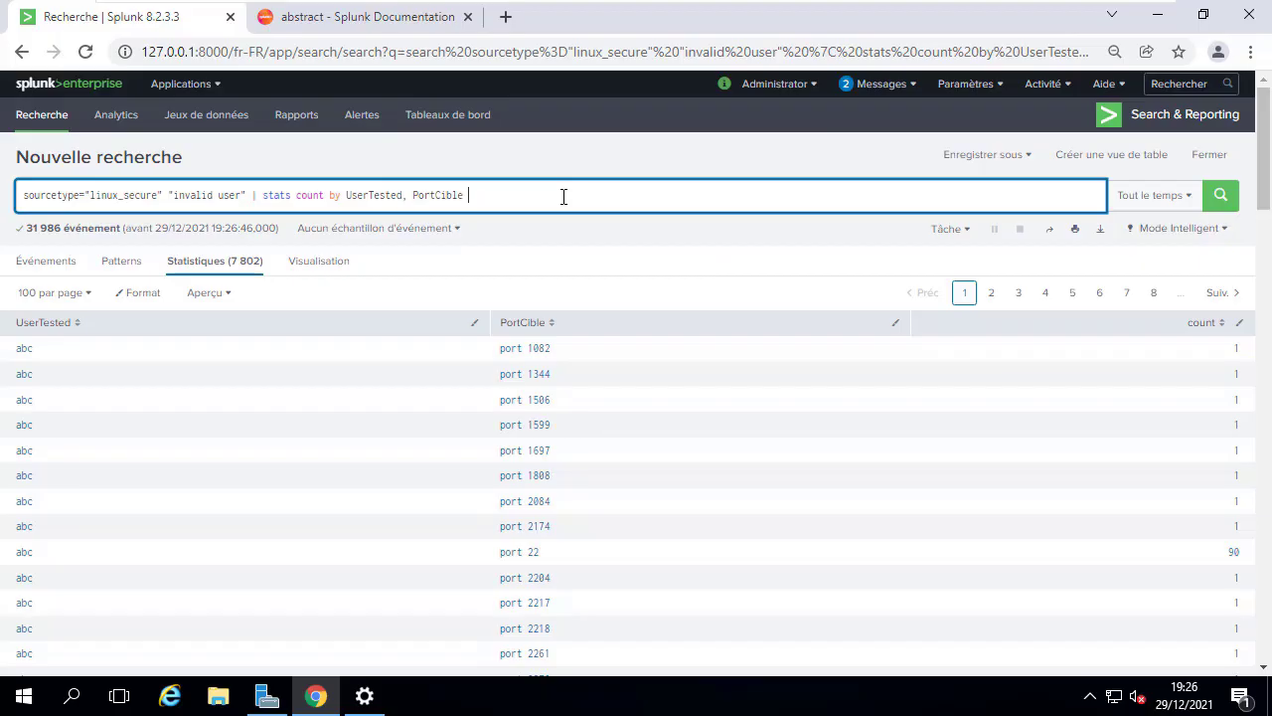
# Step: Append | sort - count to order the grouped results by descending count, and run the search
pyautogui.write('| sort')
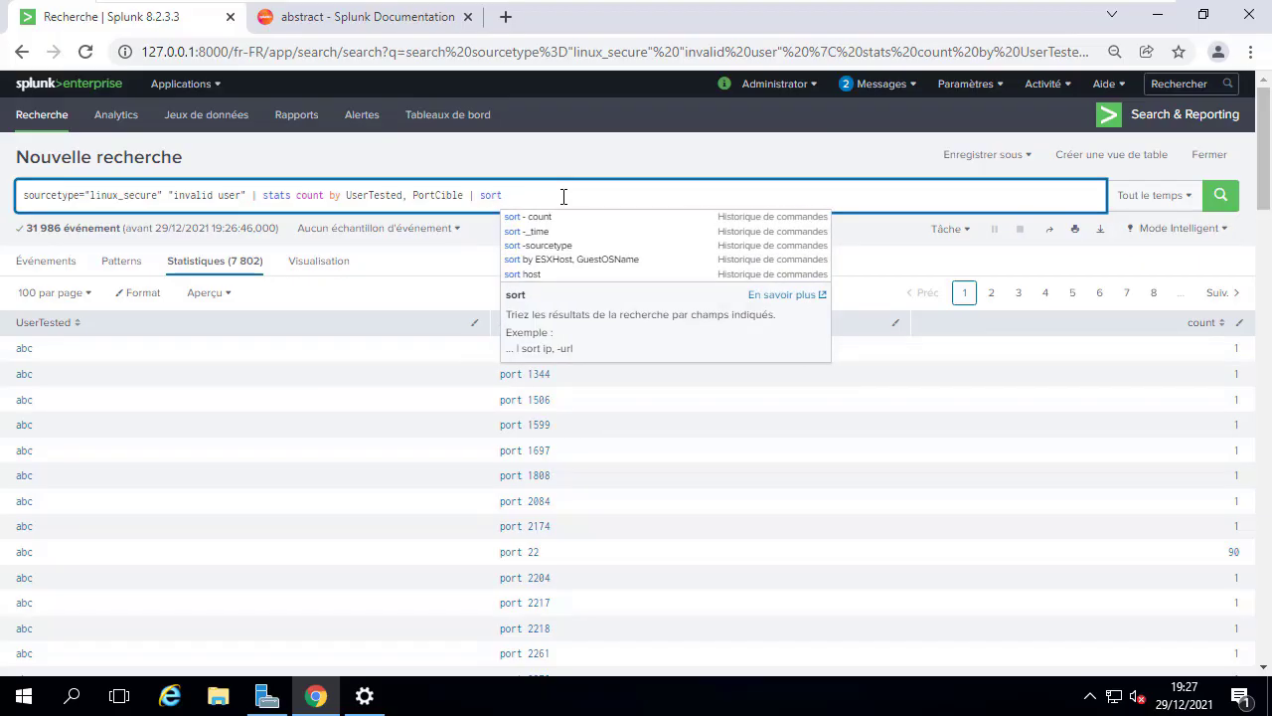
pyautogui.press('Down')
pyautogui.press('Return')
pyautogui.press('Return')
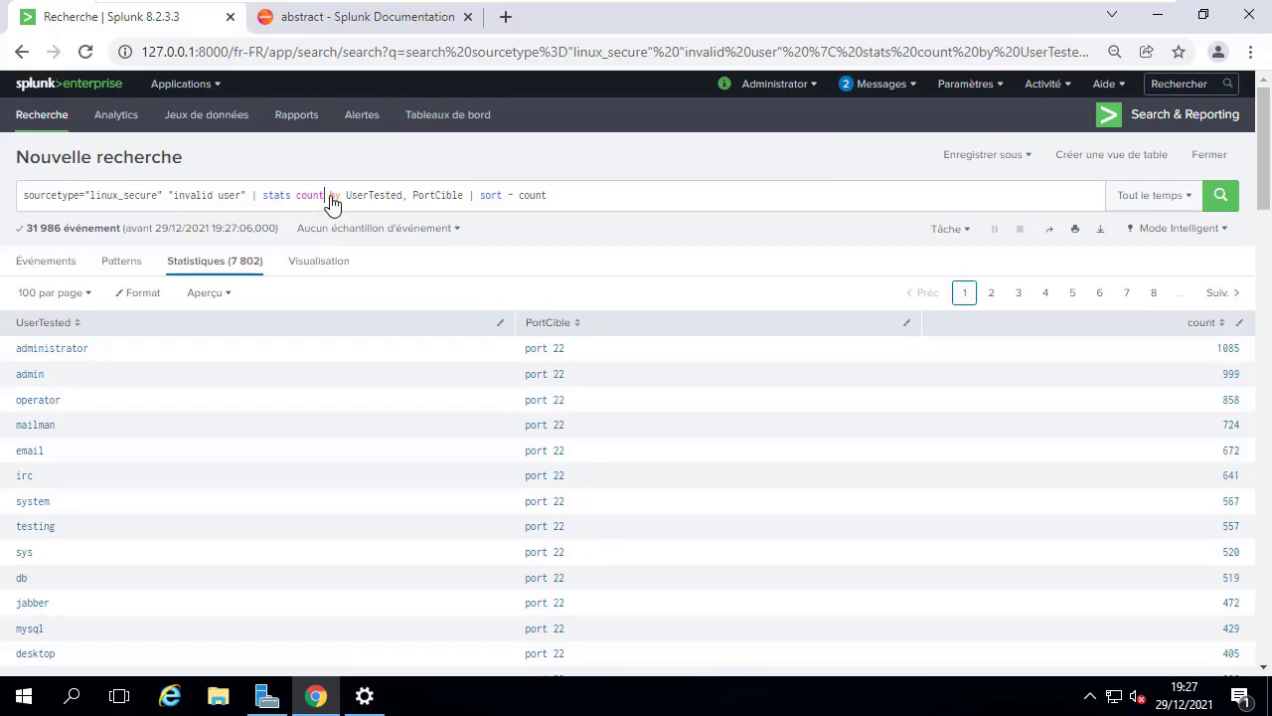
# Step: Replace the count, grouping and sort part of the query with dc(UserTested) after stats, and run the search
pyautogui.moveTo(326, 205); pyautogui.dragTo(704, 213)
pyautogui.press('BackSpace')
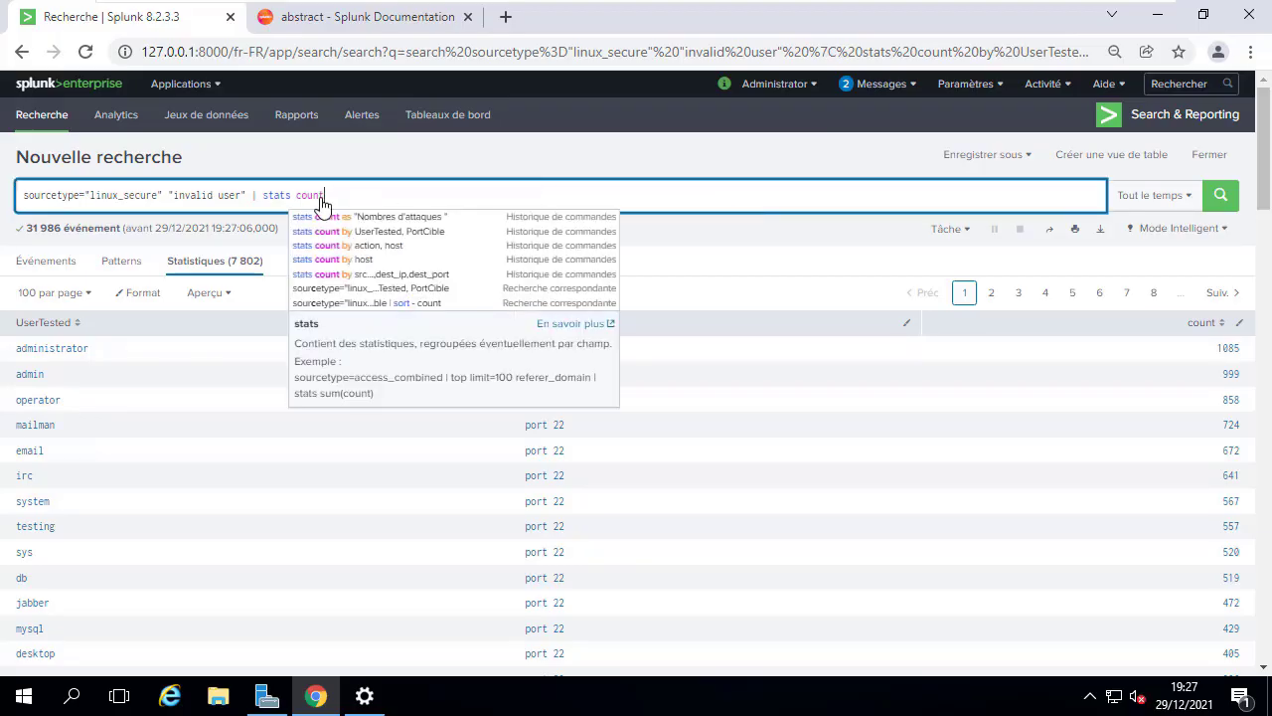
pyautogui.press('BackSpace')
pyautogui.press('BackSpace')
pyautogui.press('BackSpace')
pyautogui.press('BackSpace')
pyautogui.press('BackSpace')
pyautogui.write('dc')
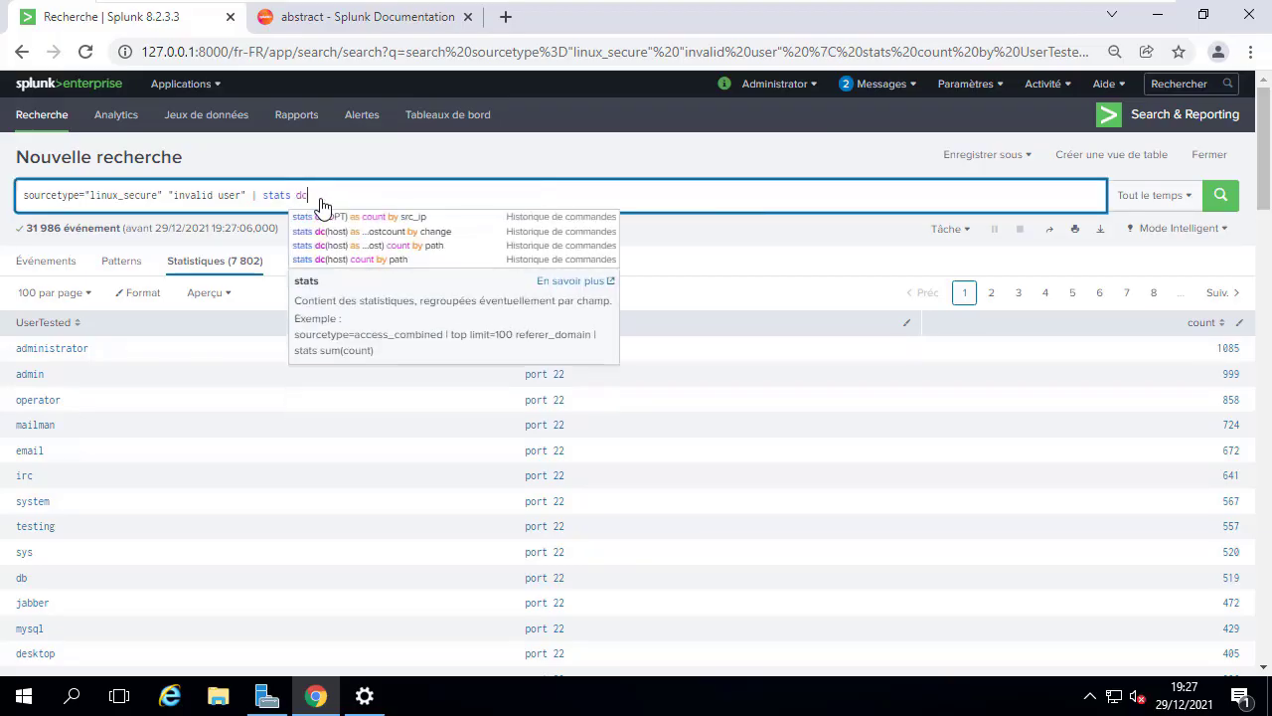
pyautogui.write('(')
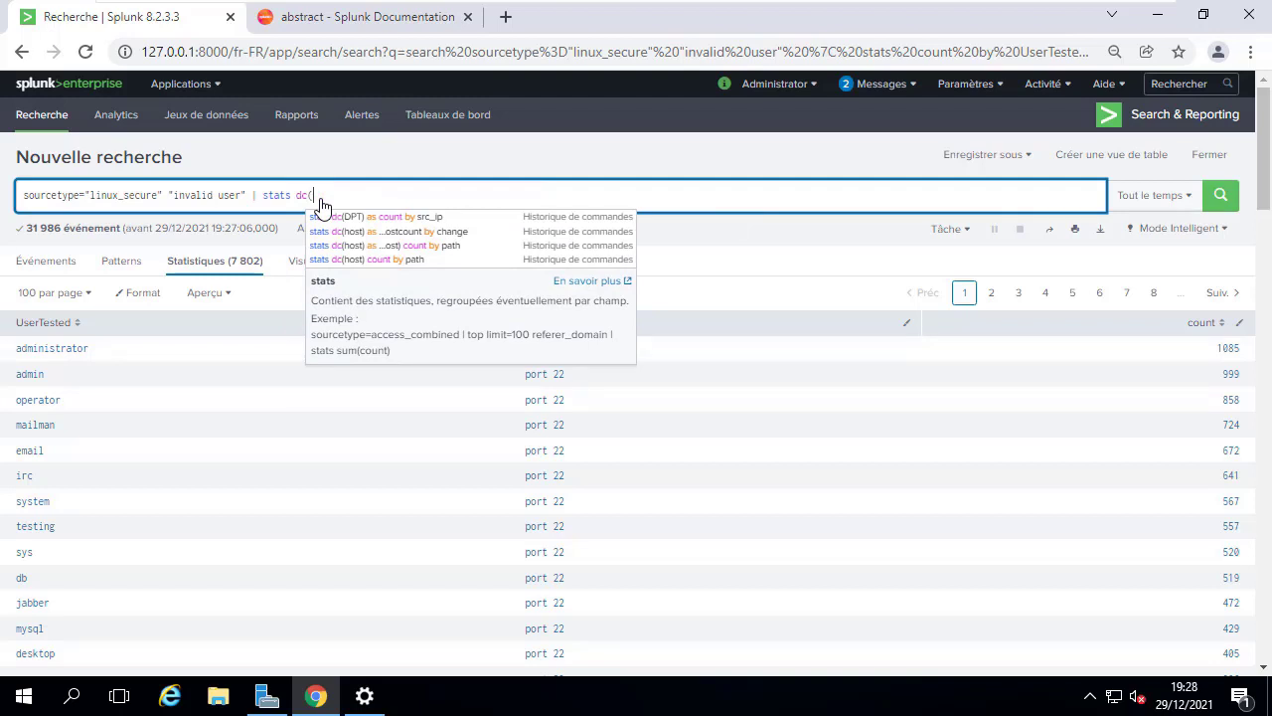
pyautogui.write('UserT')
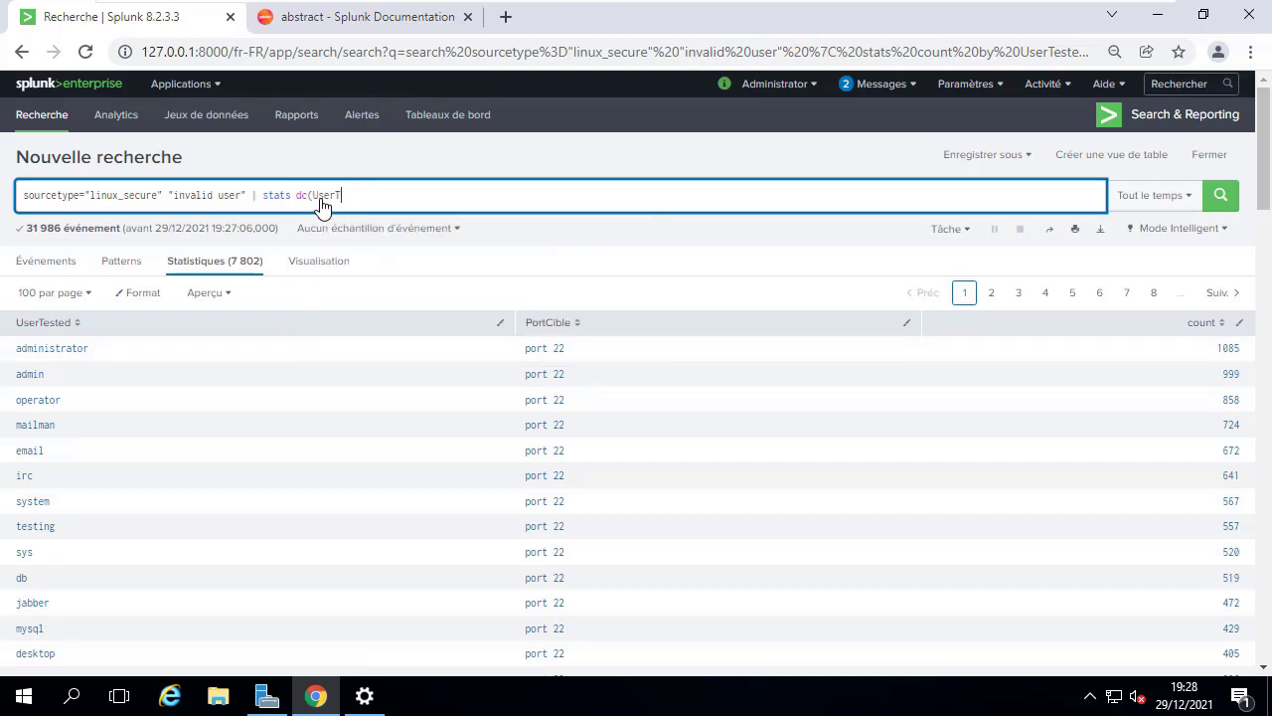
pyautogui.write('ested)')
pyautogui.press('Return')
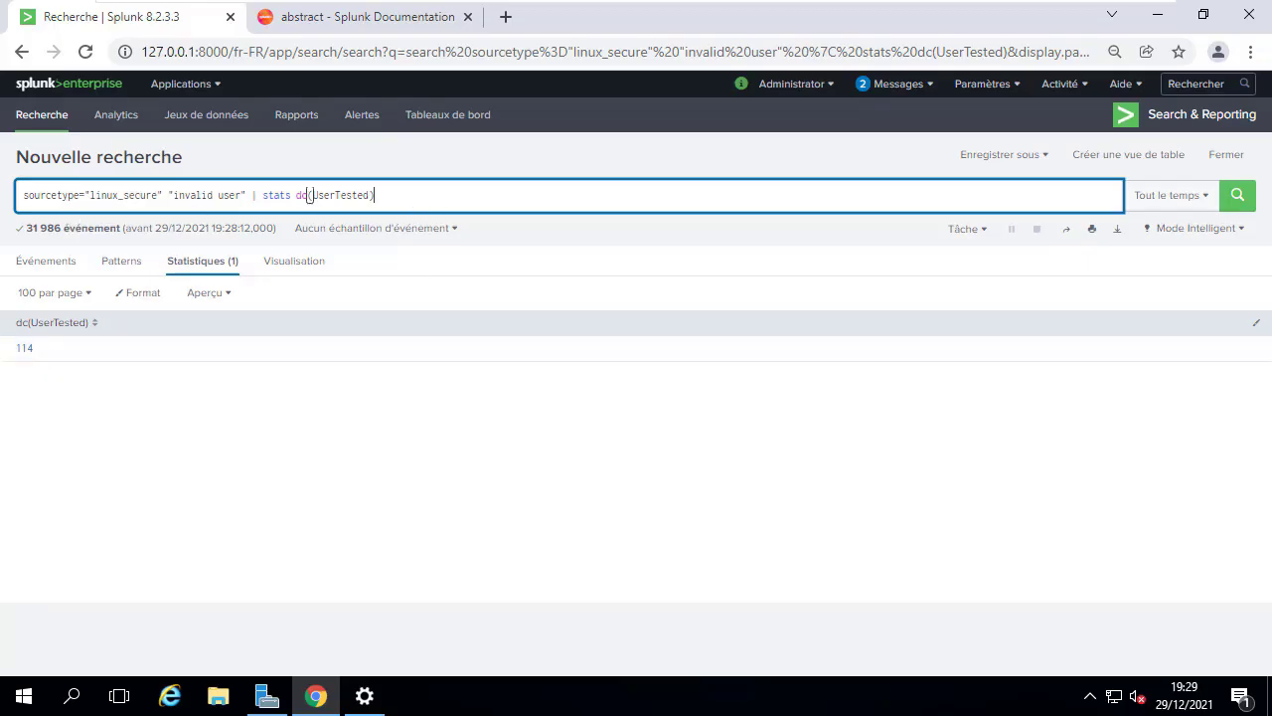
# Step: Change the stats function from dc to list for UserTested, run the search, and review the listed values
pyautogui.click(302, 196)
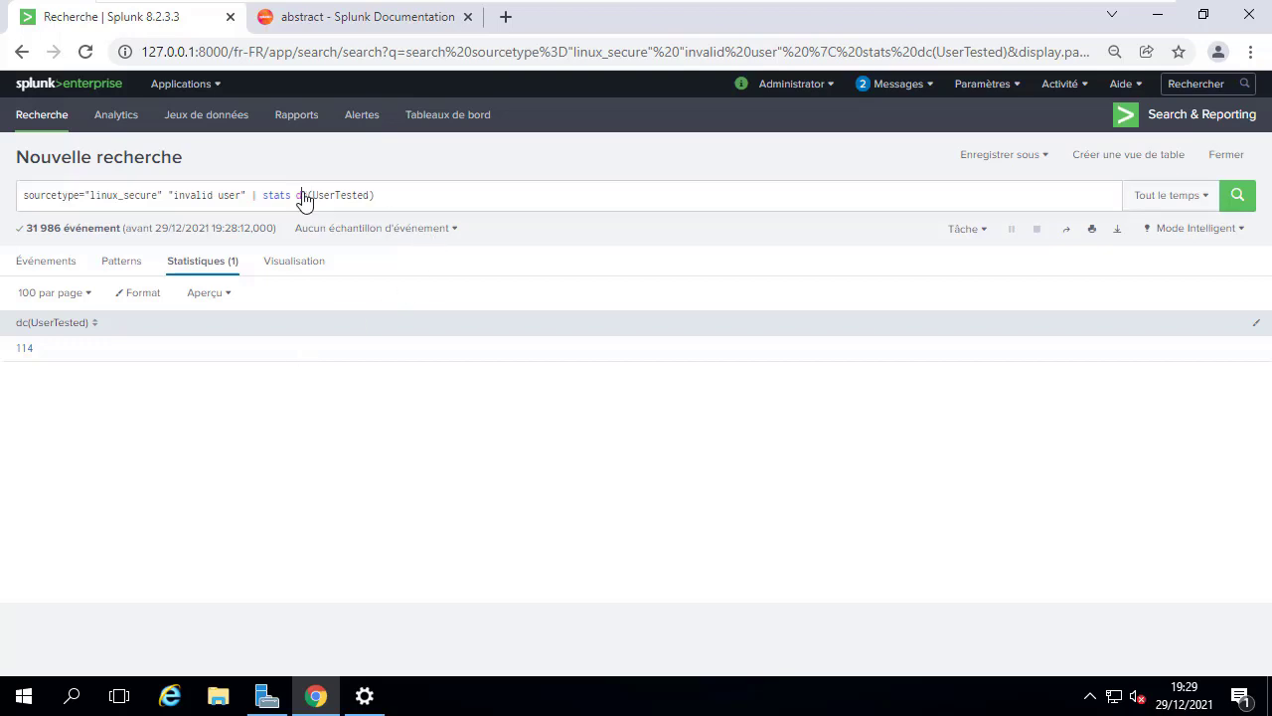
pyautogui.hotkey('shift', 'Right')
pyautogui.hotkey('shift', 'Right')
pyautogui.write('list')
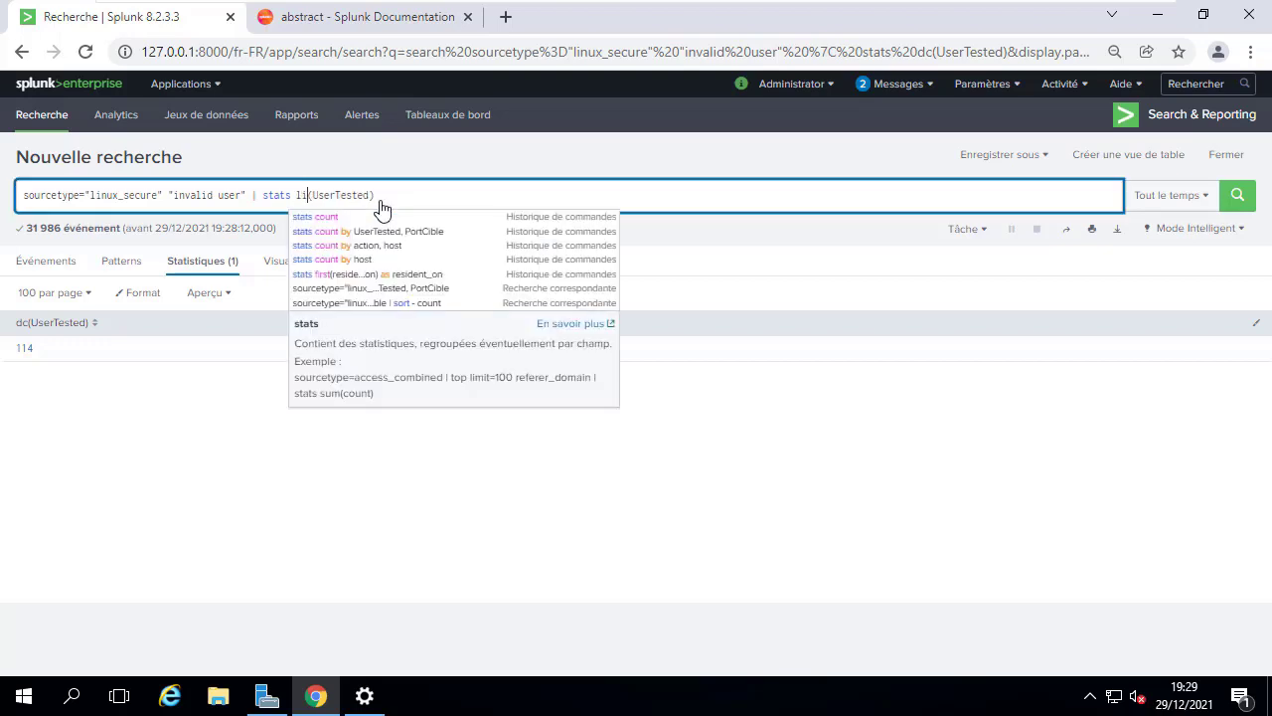
pyautogui.press('Return')
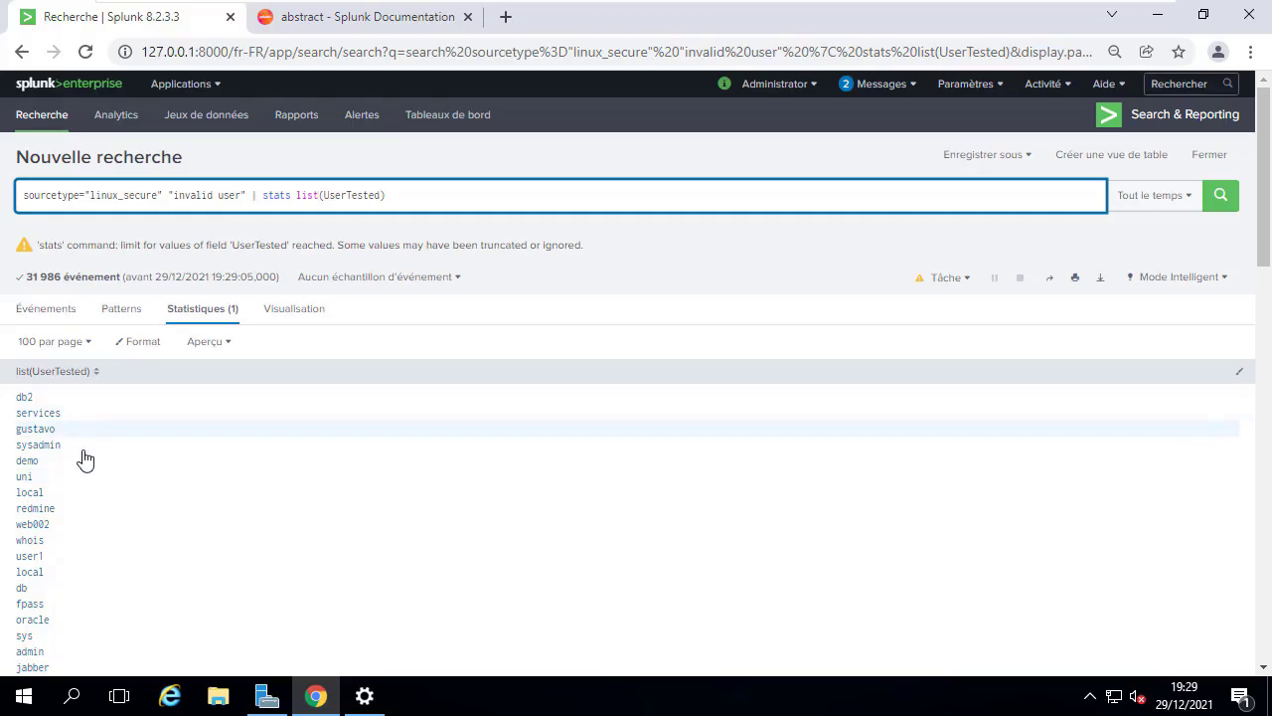
pyautogui.scroll(-1, 164, 445)
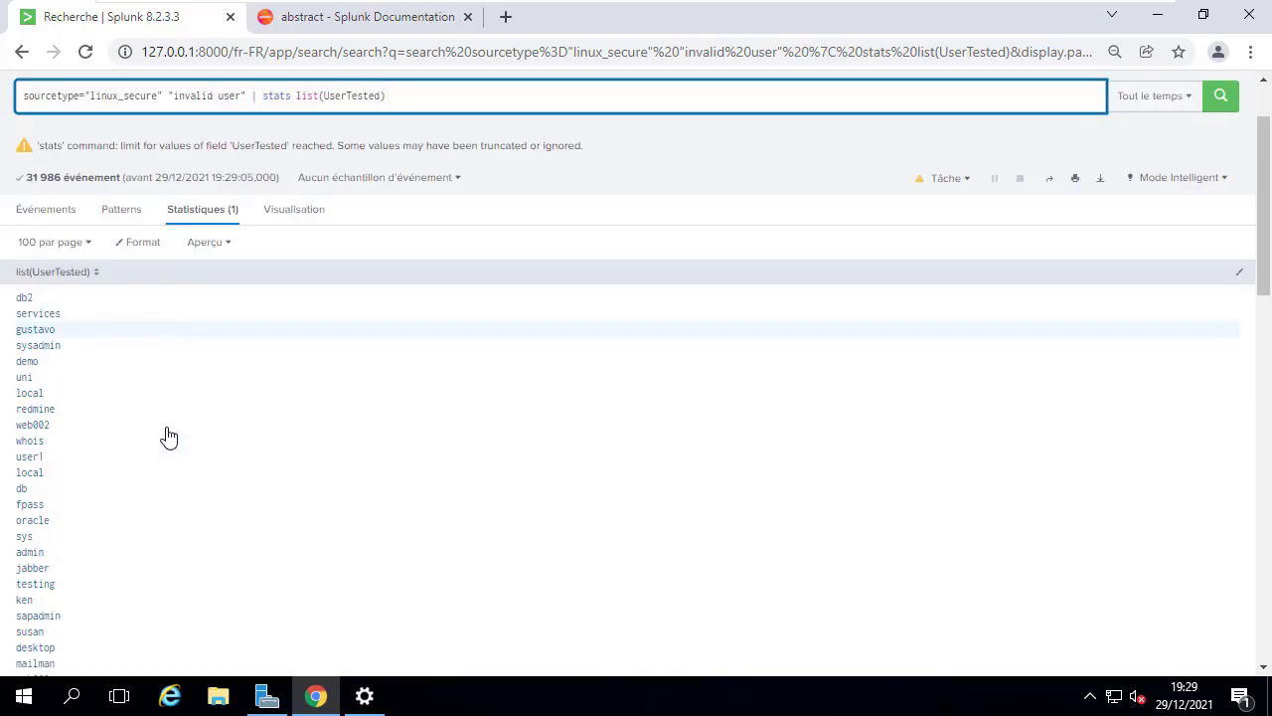
pyautogui.scroll(-8, 137, 553)
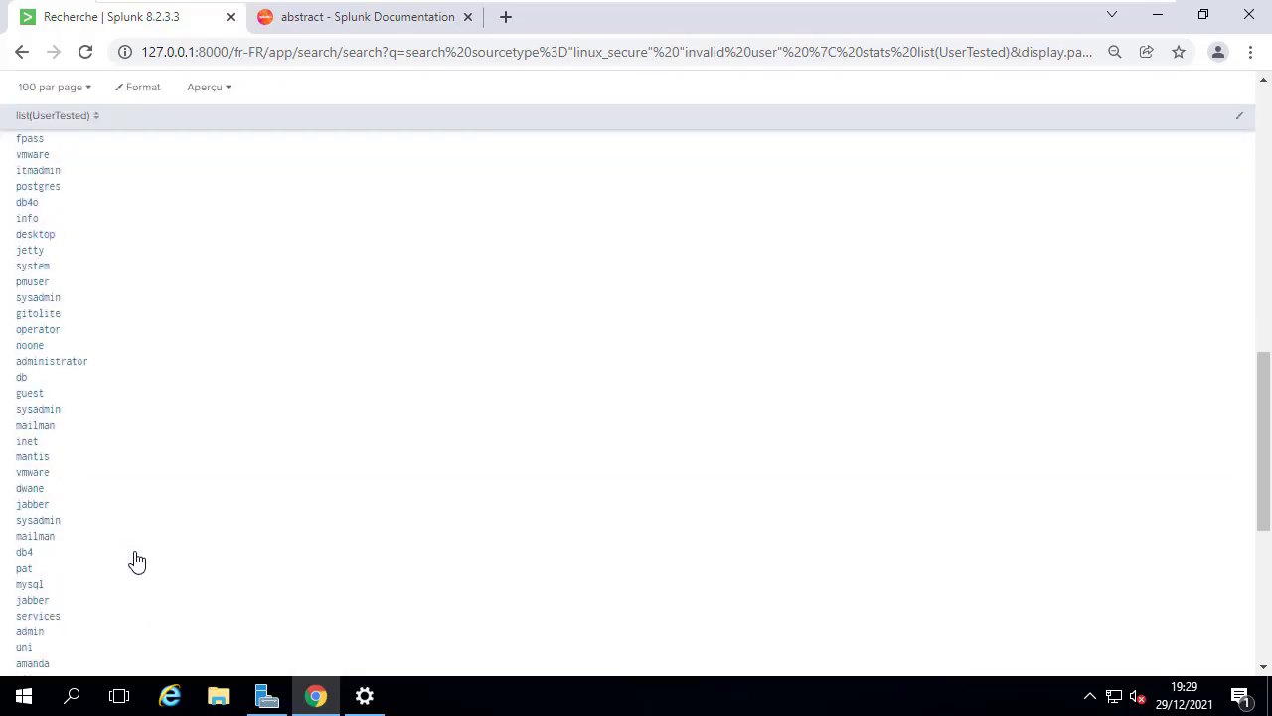
pyautogui.scroll(-4, 137, 561)
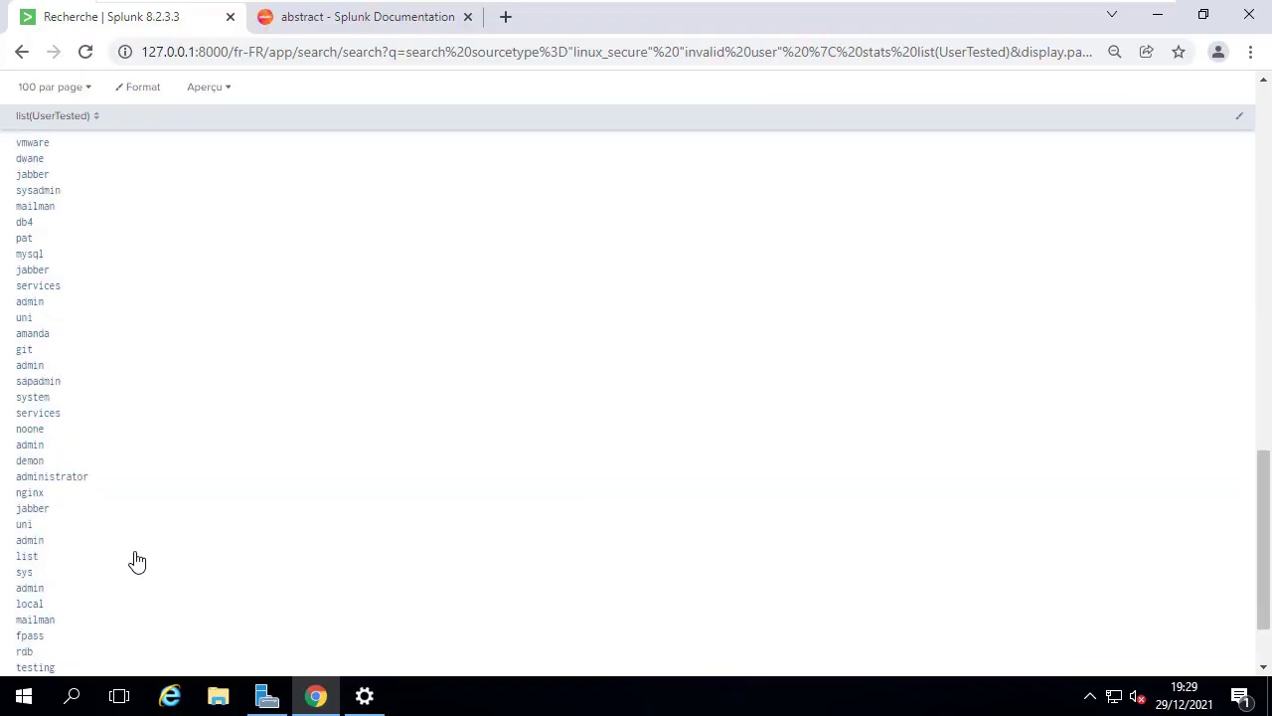
pyautogui.scroll(13, 137, 562)
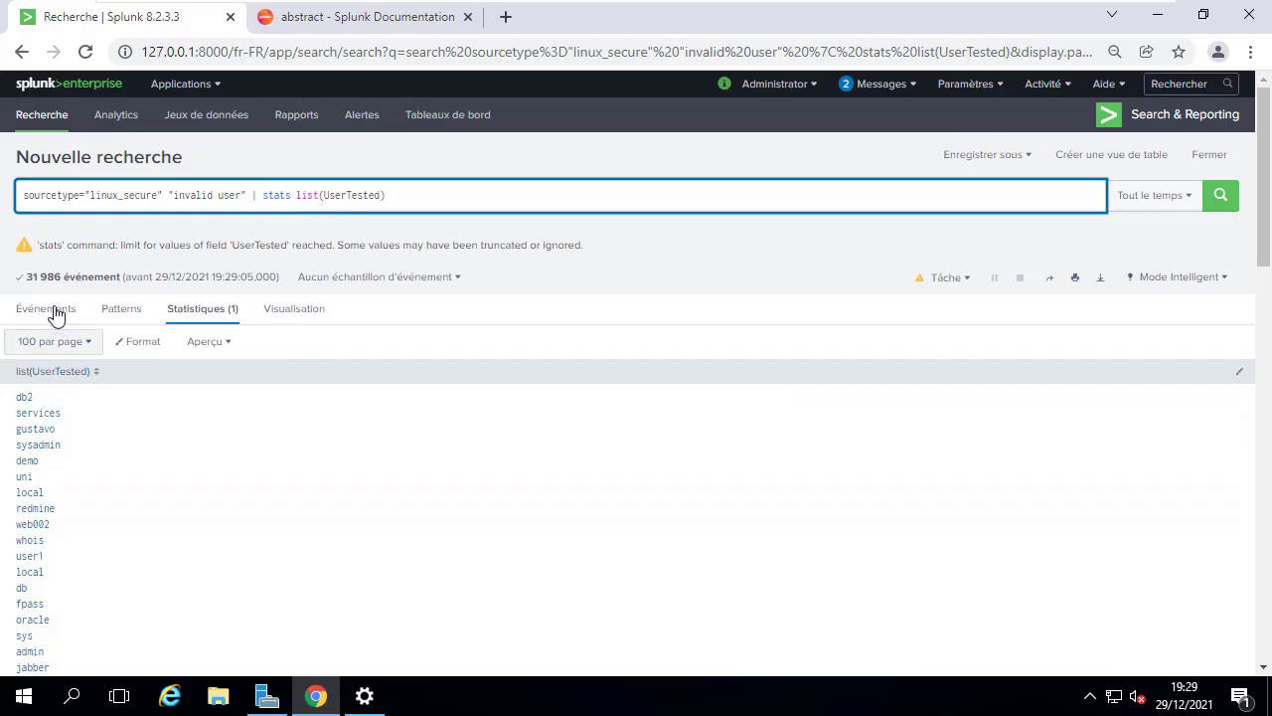
pyautogui.moveTo(31, 285); pyautogui.dragTo(85, 285)
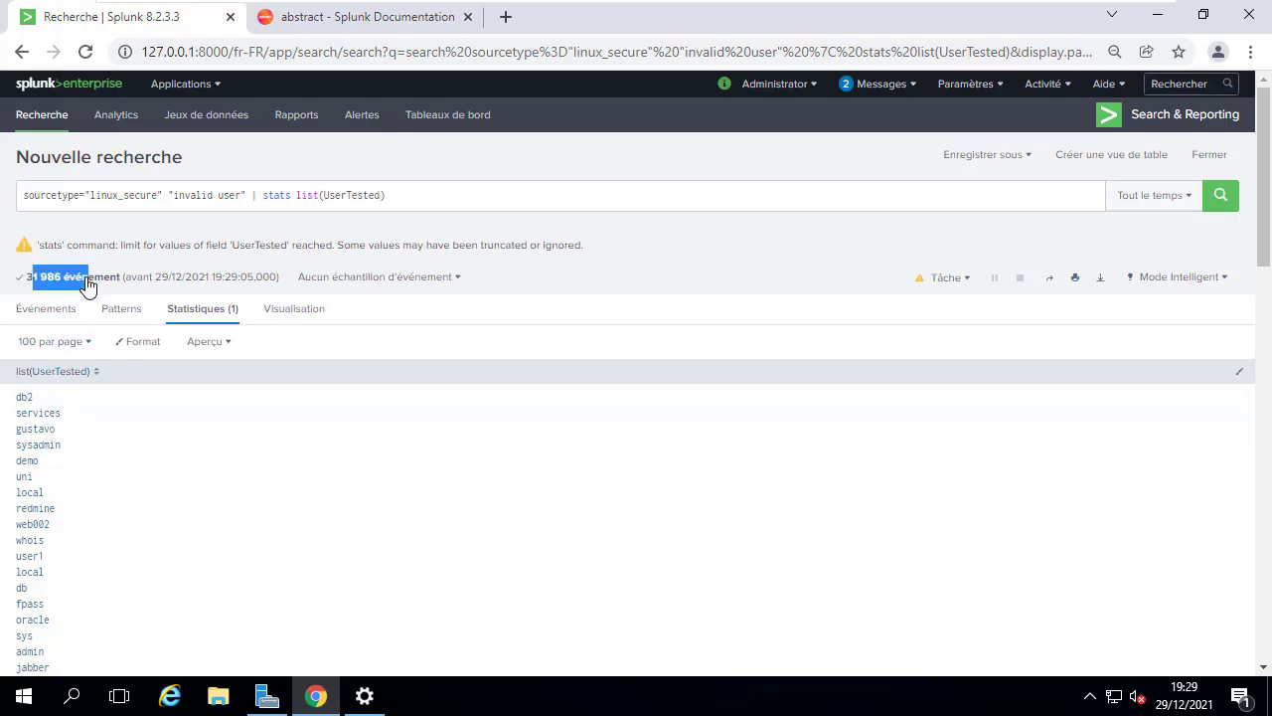
pyautogui.click(86, 285)
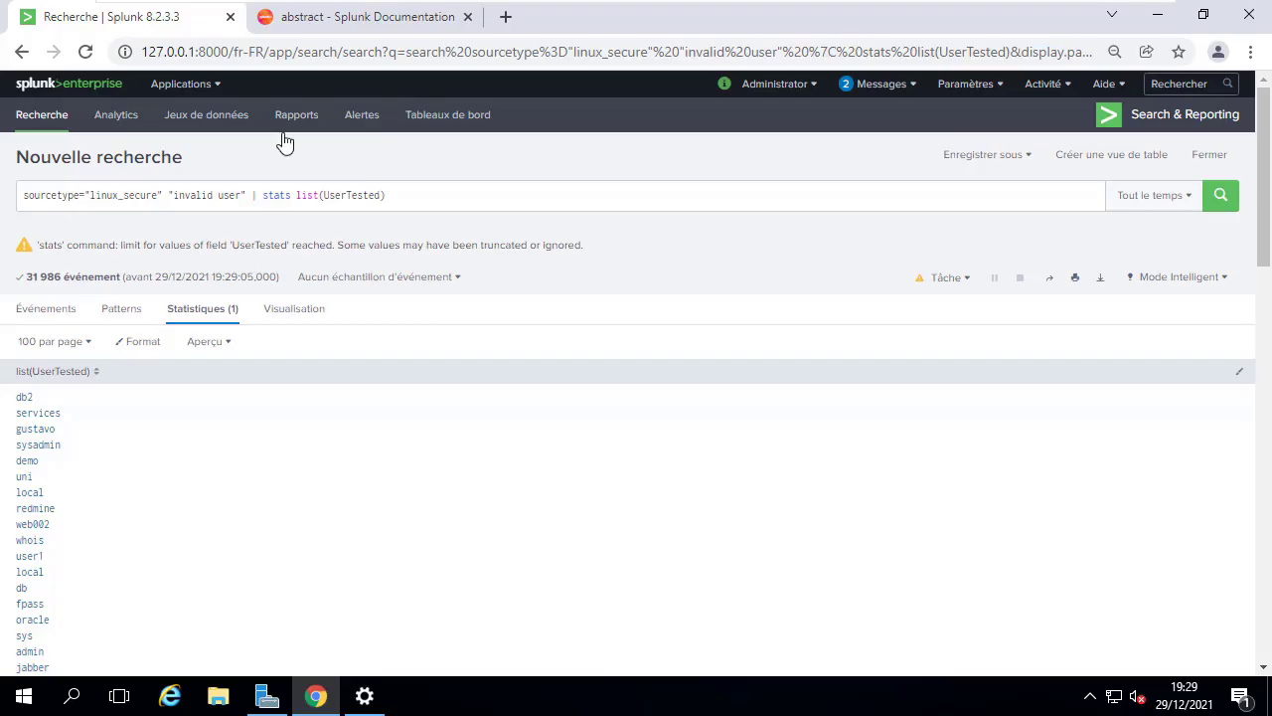
# Step: Change the stats function to values for UserTested, run the search, and look through the distinct users
pyautogui.doubleClick(300, 199)
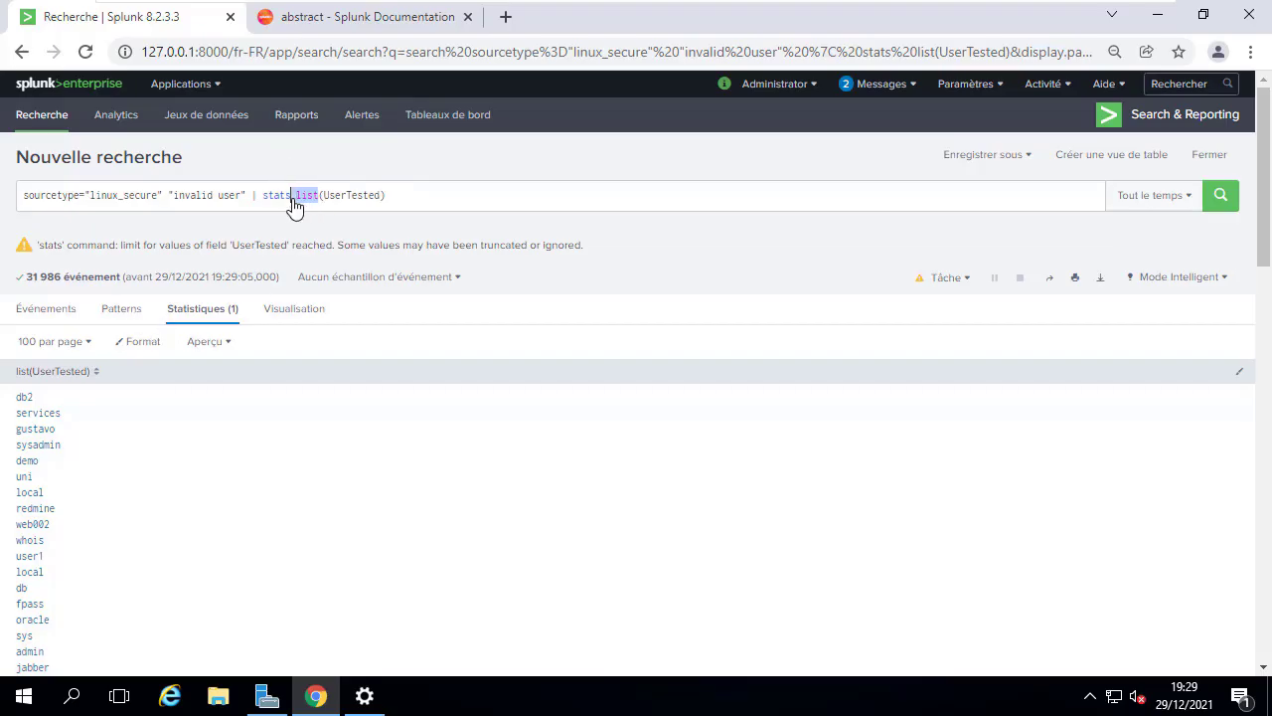
pyautogui.write('values')
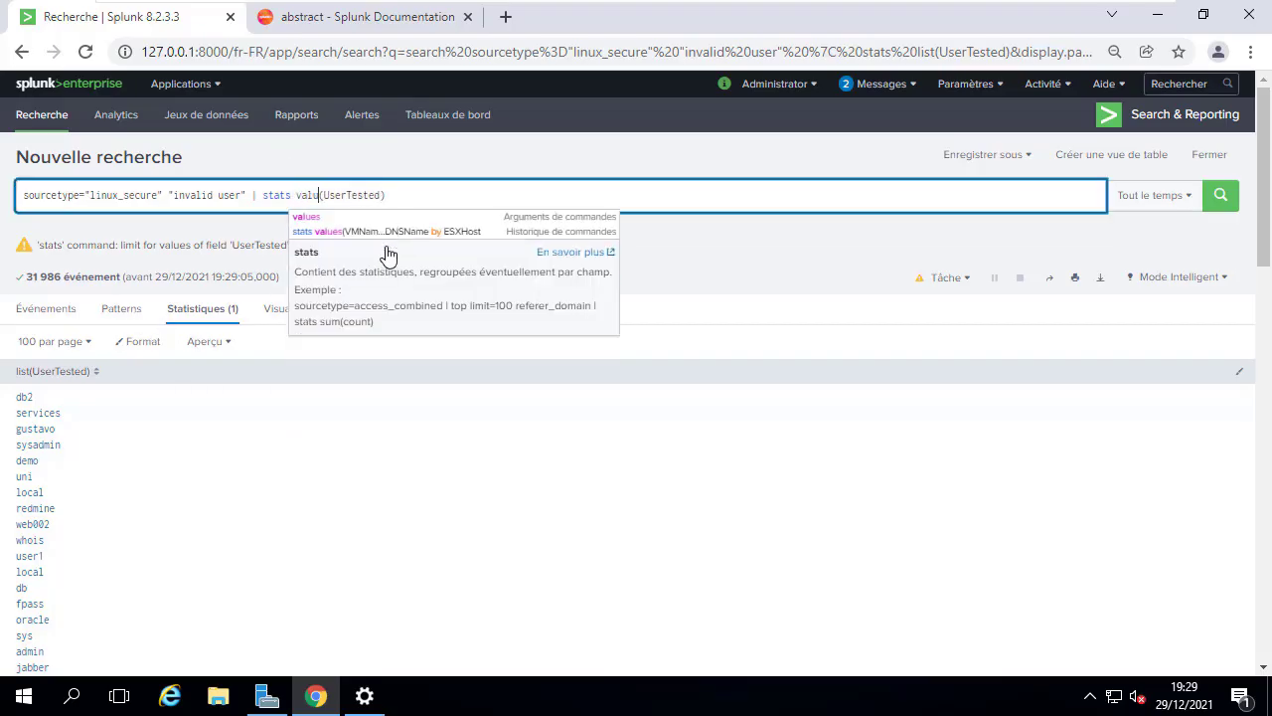
pyautogui.scroll(-2, 227, 435)
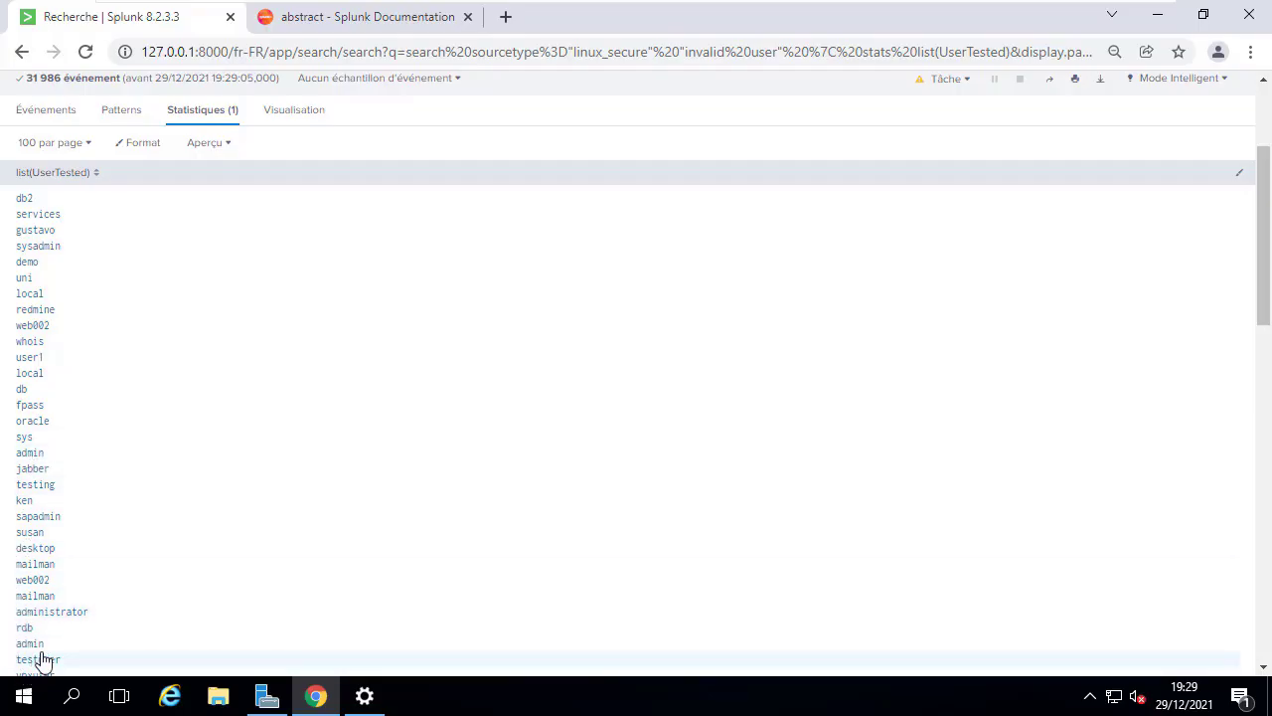
pyautogui.scroll(-5, 35, 658)
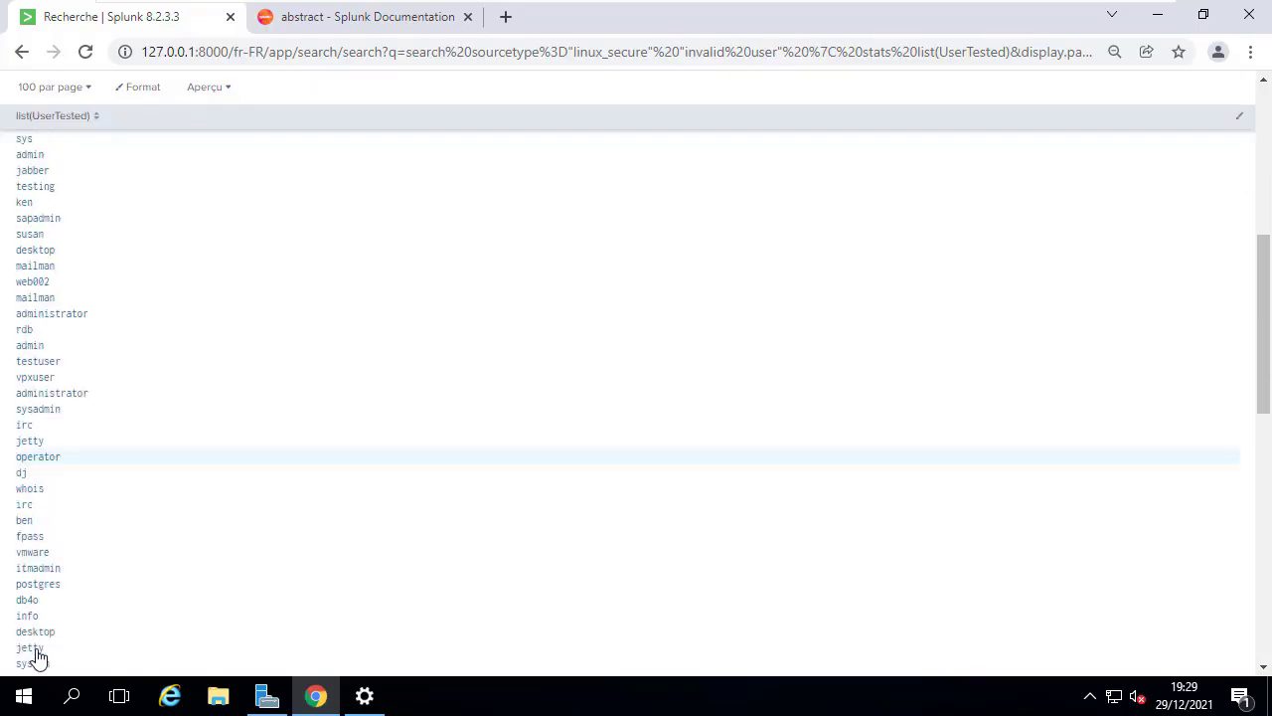
pyautogui.scroll(10, 79, 547)
pyautogui.click(456, 210)
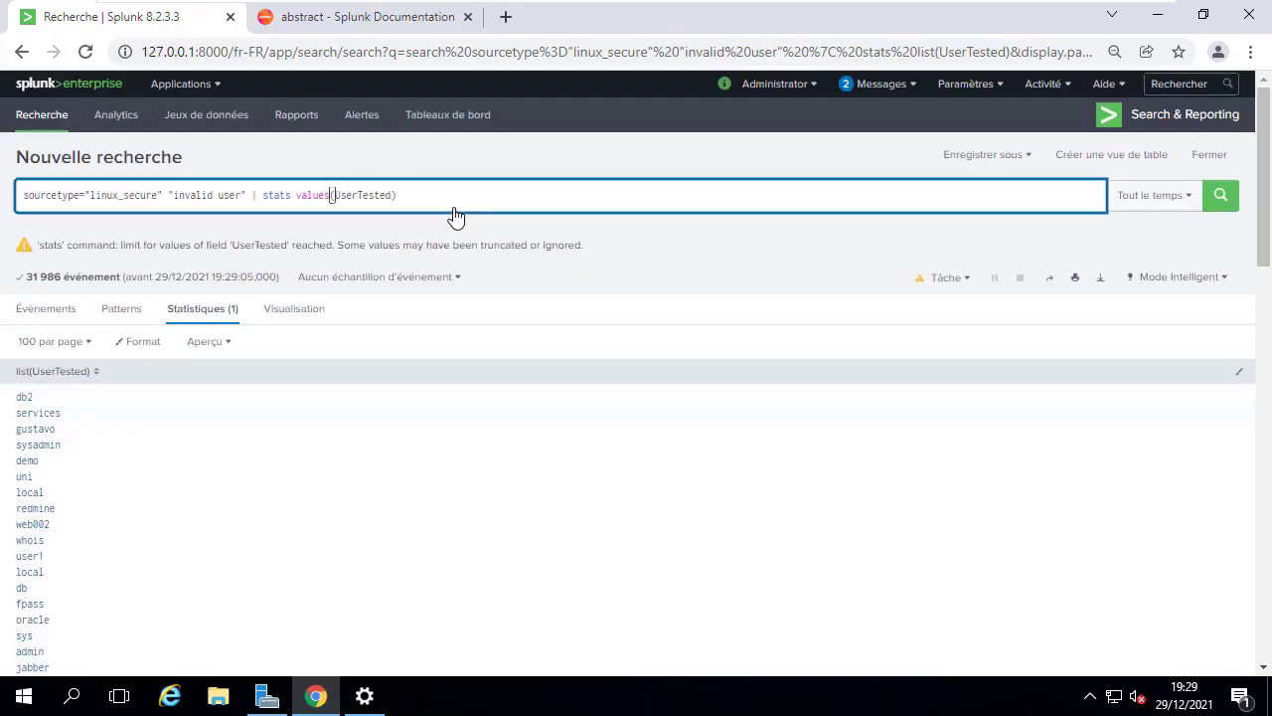
pyautogui.press('Return')
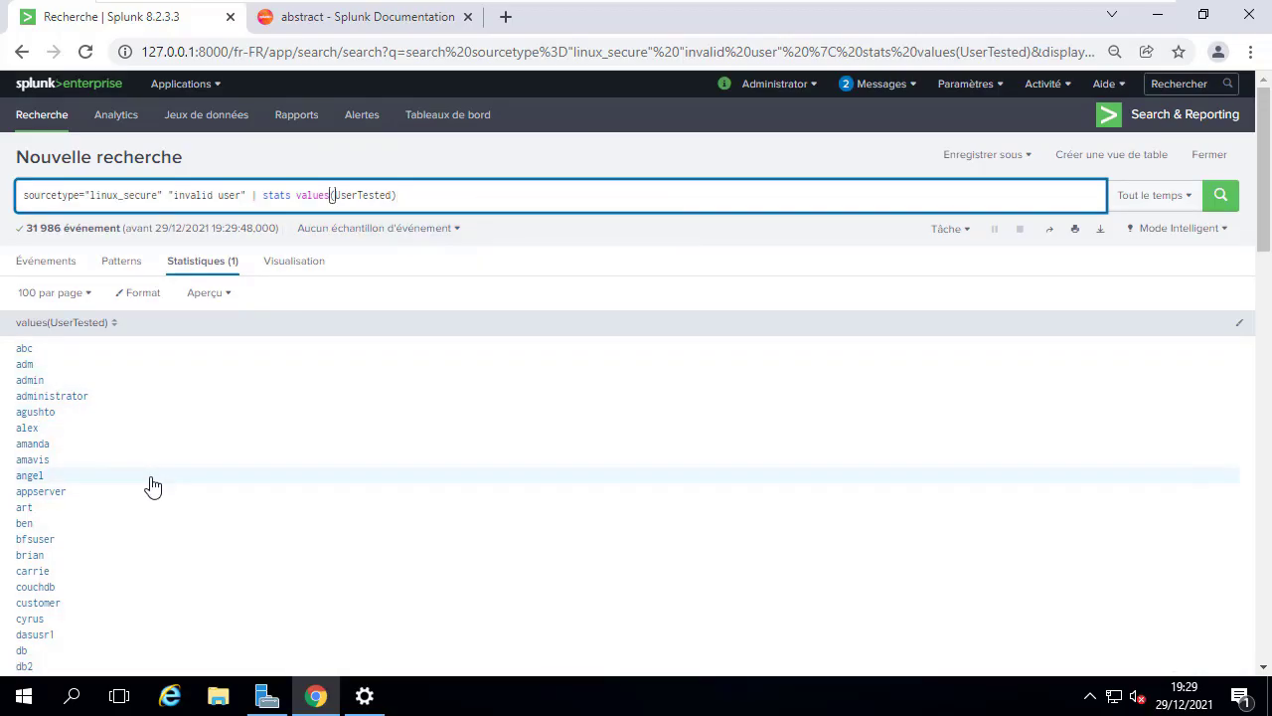
pyautogui.scroll(-2, 152, 485)
pyautogui.scroll(2, 152, 485)
pyautogui.scroll(-15, 139, 457)
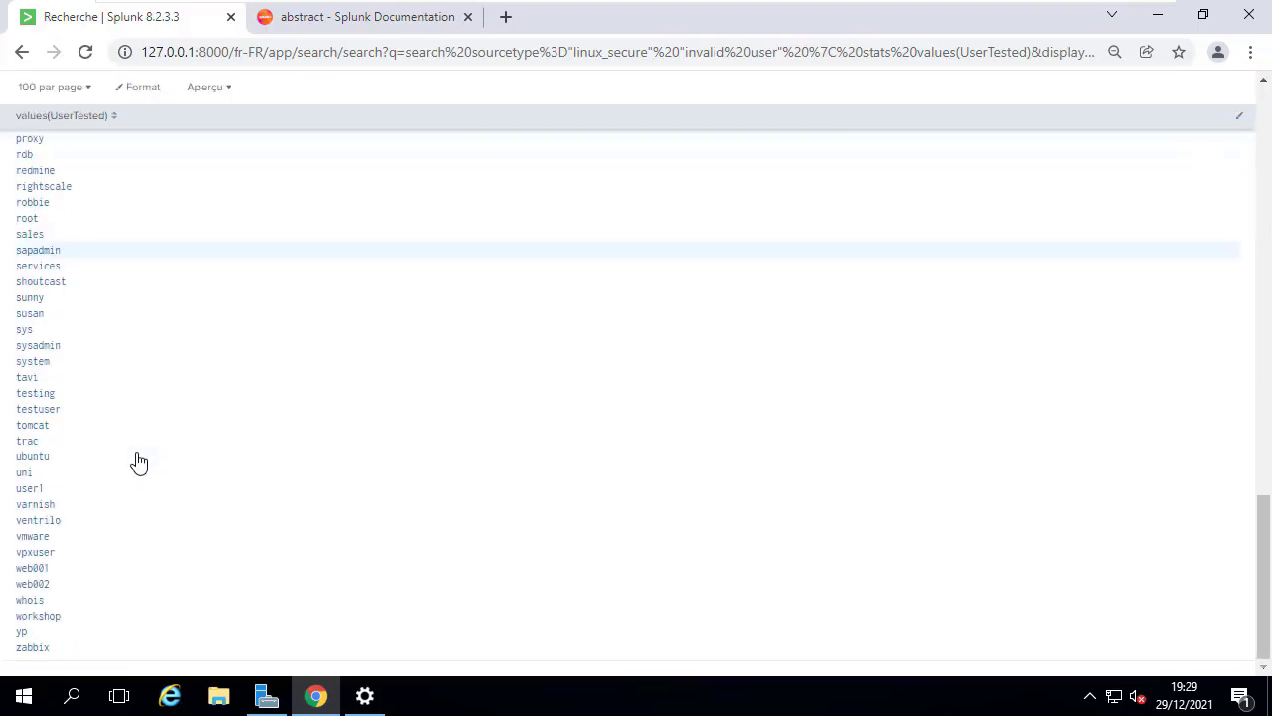
pyautogui.scroll(15, 136, 464)
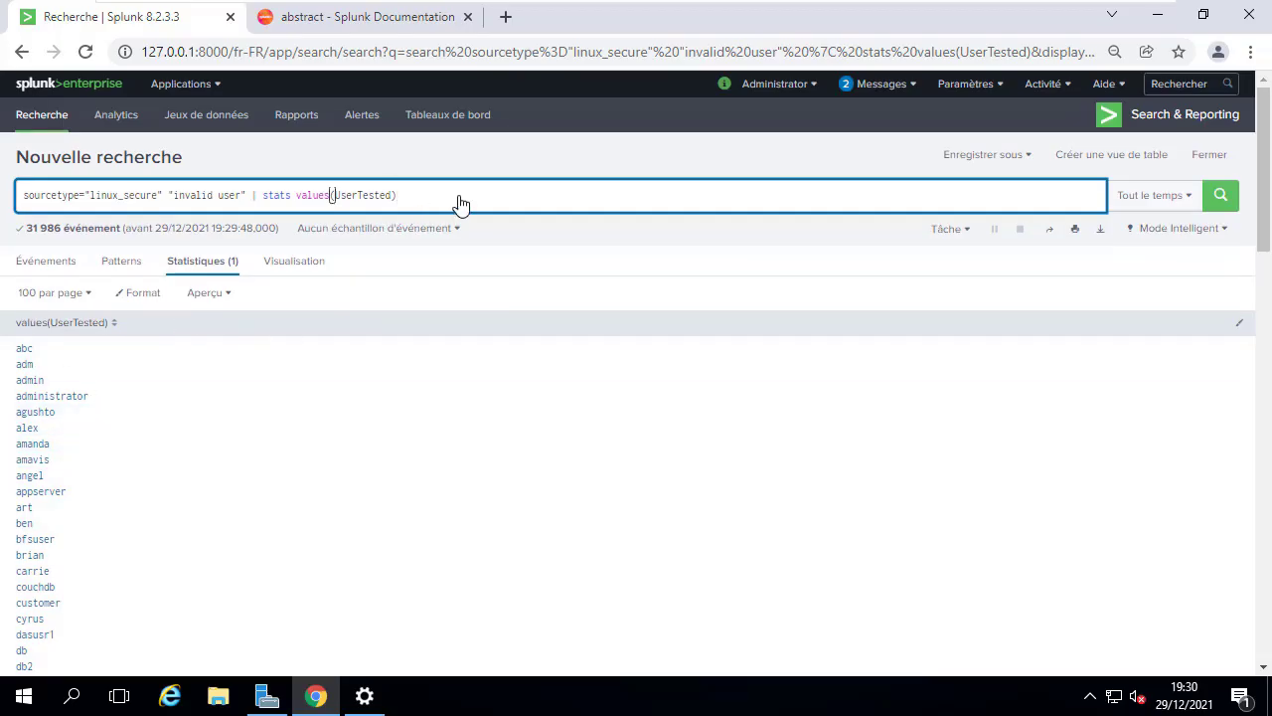
pyautogui.moveTo(438, 198); pyautogui.dragTo(261, 199)
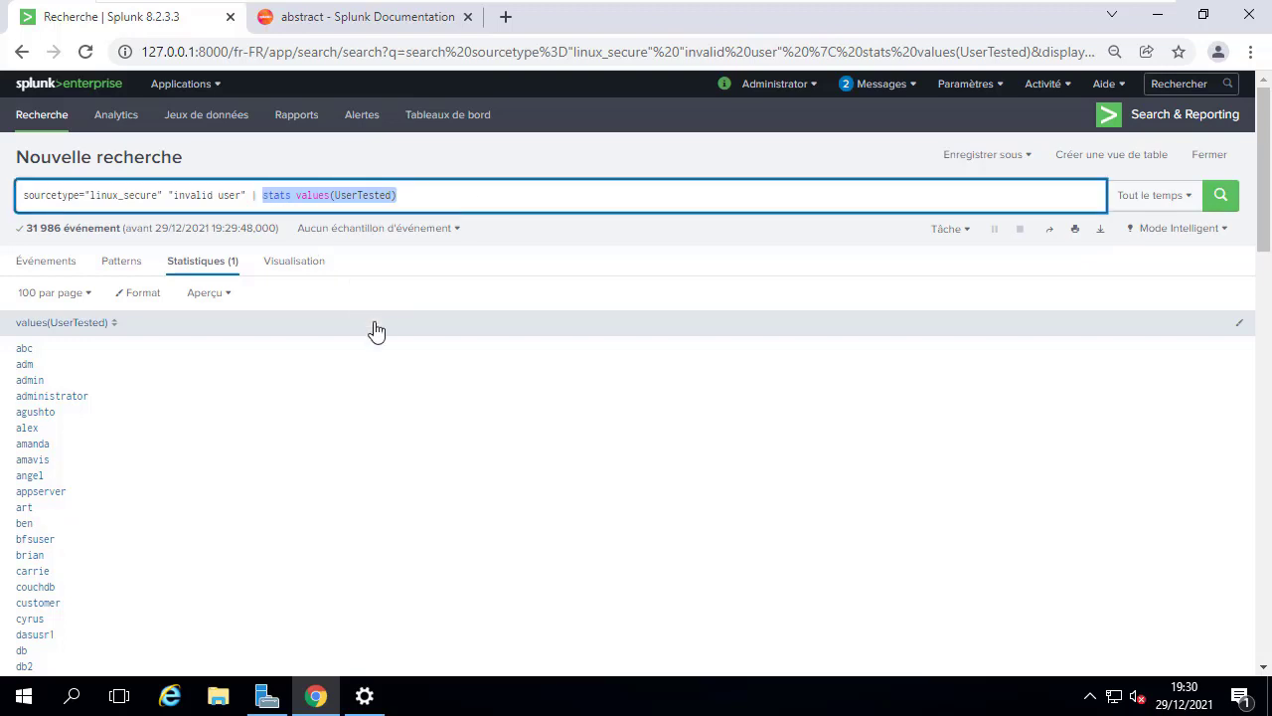
pyautogui.press('BackSpace')
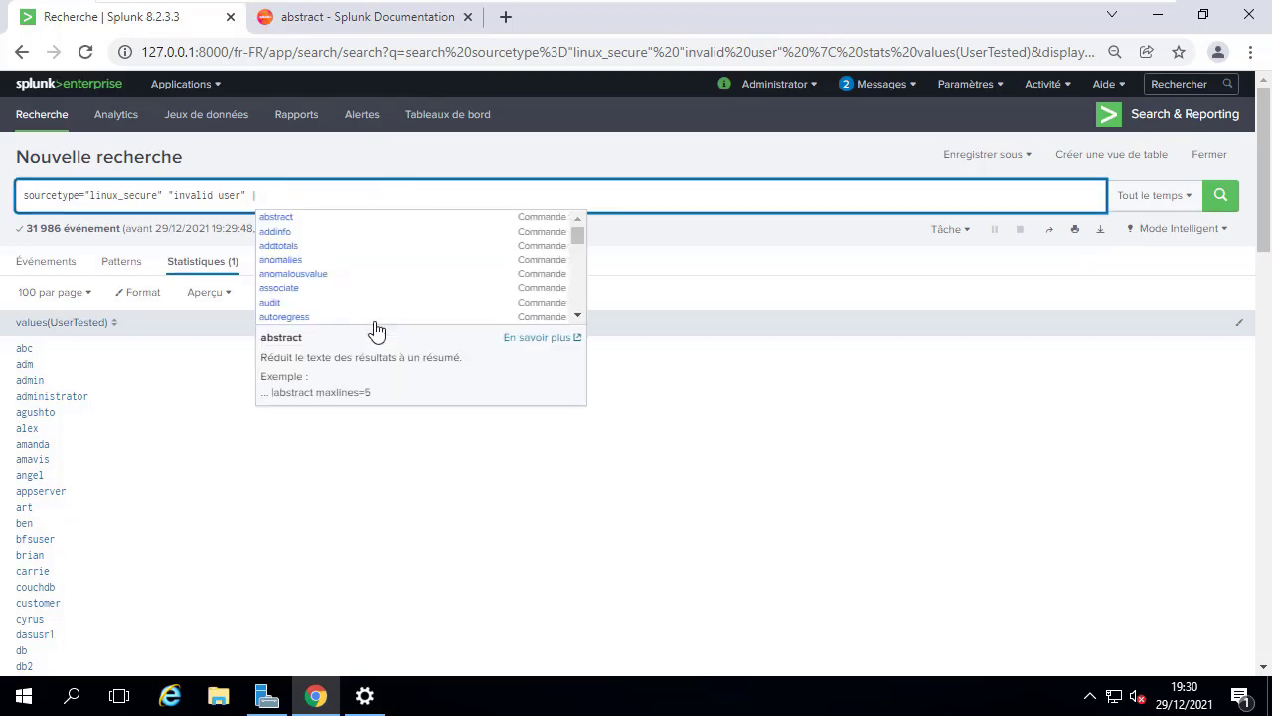
pyautogui.write('stats')
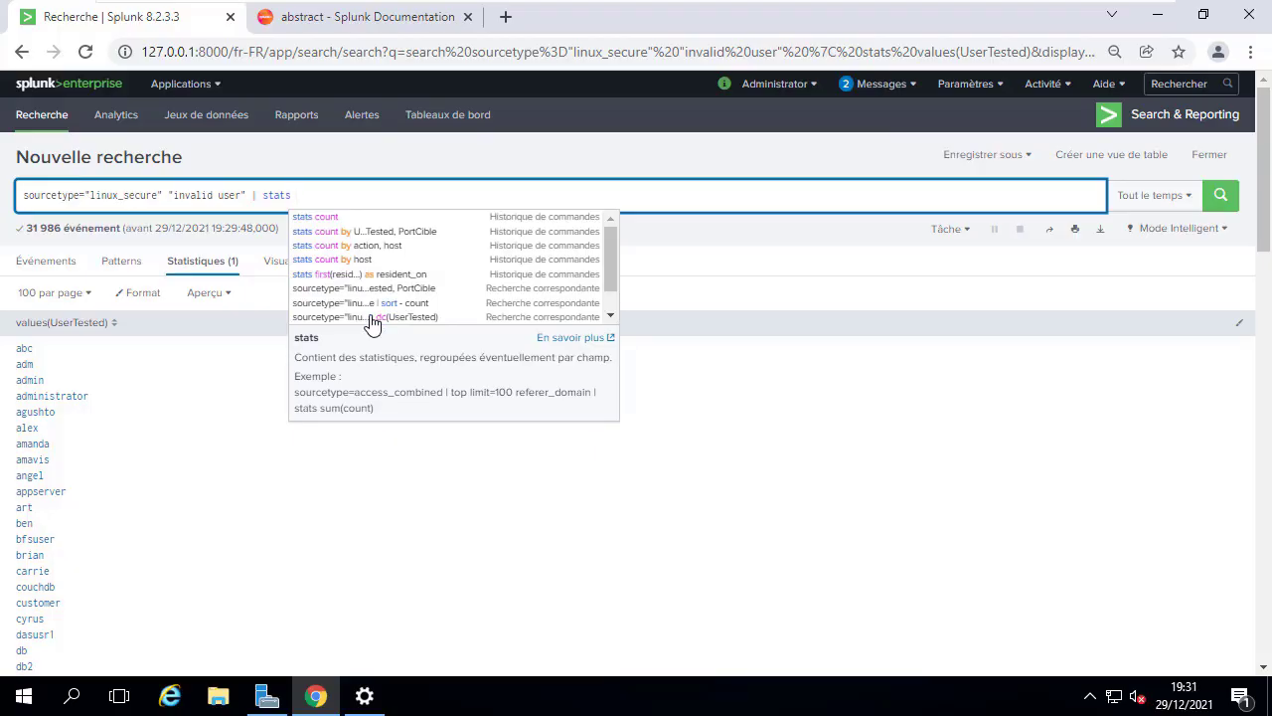
pyautogui.write('sum')
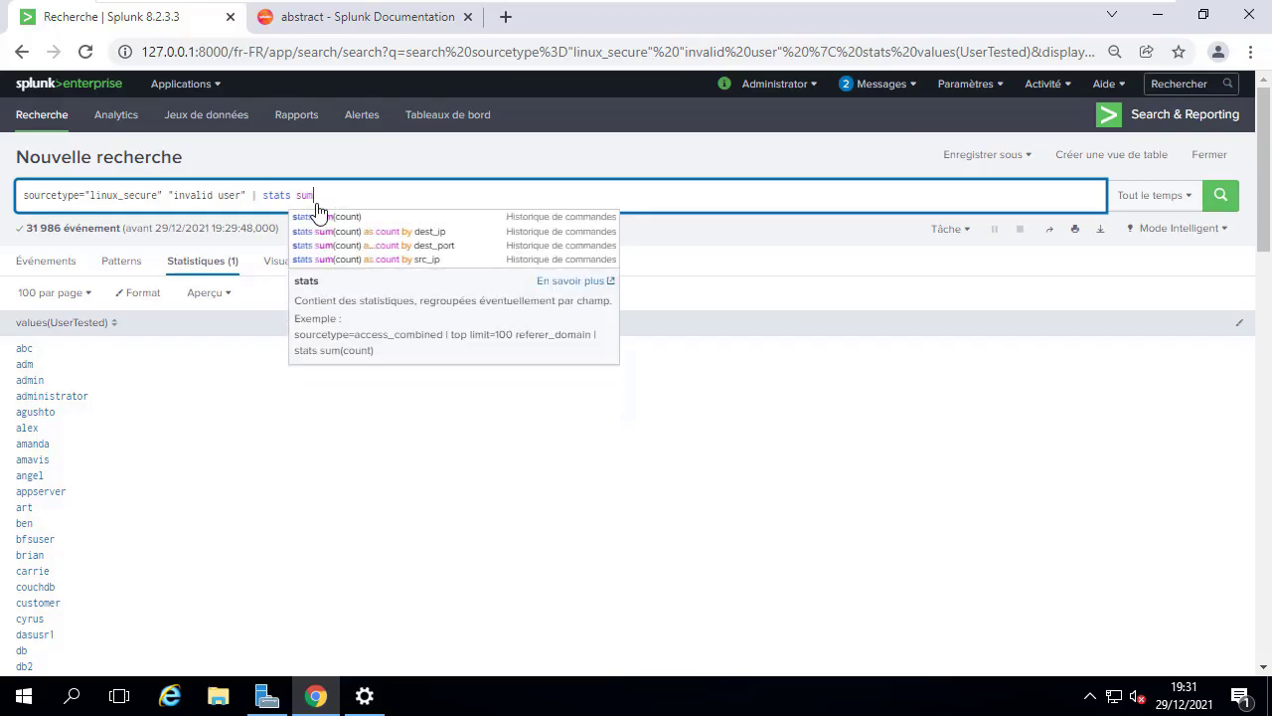
pyautogui.write('(')
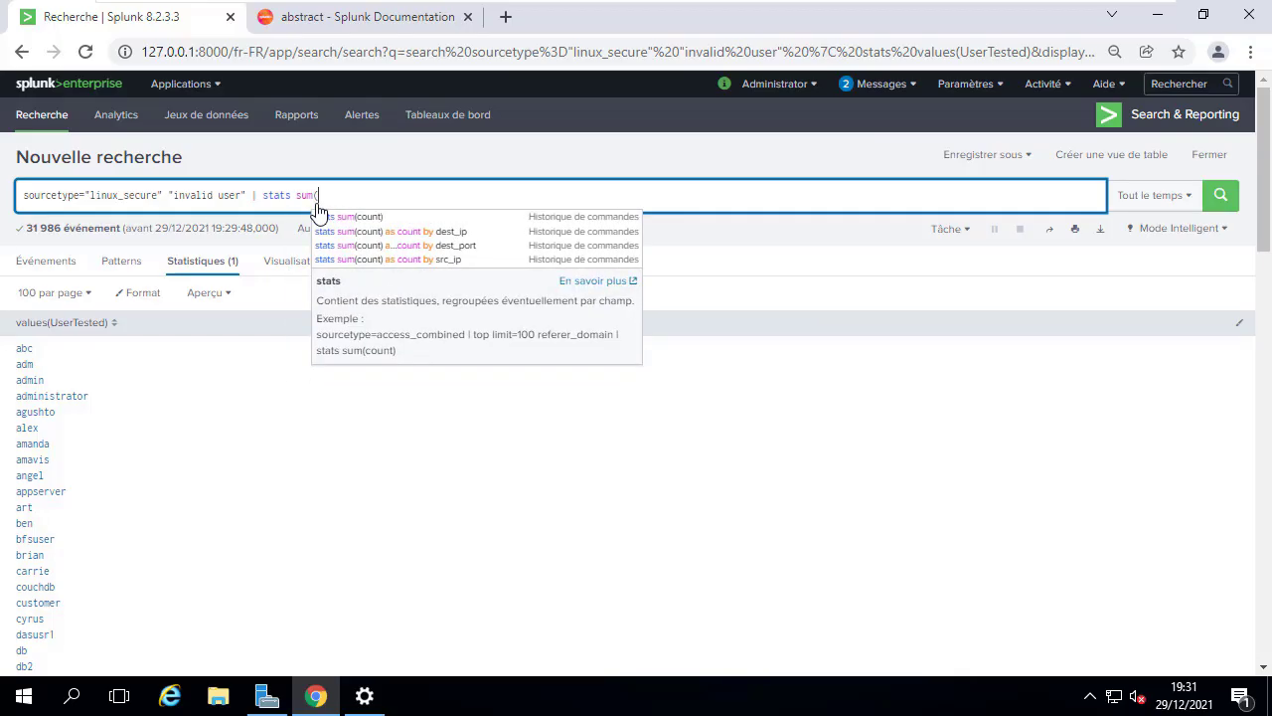
# Step: Replace the whole query with sourcetype="db_audit" and run the search
pyautogui.hotkey('ctrl', 'a')
pyautogui.write('sourcet')
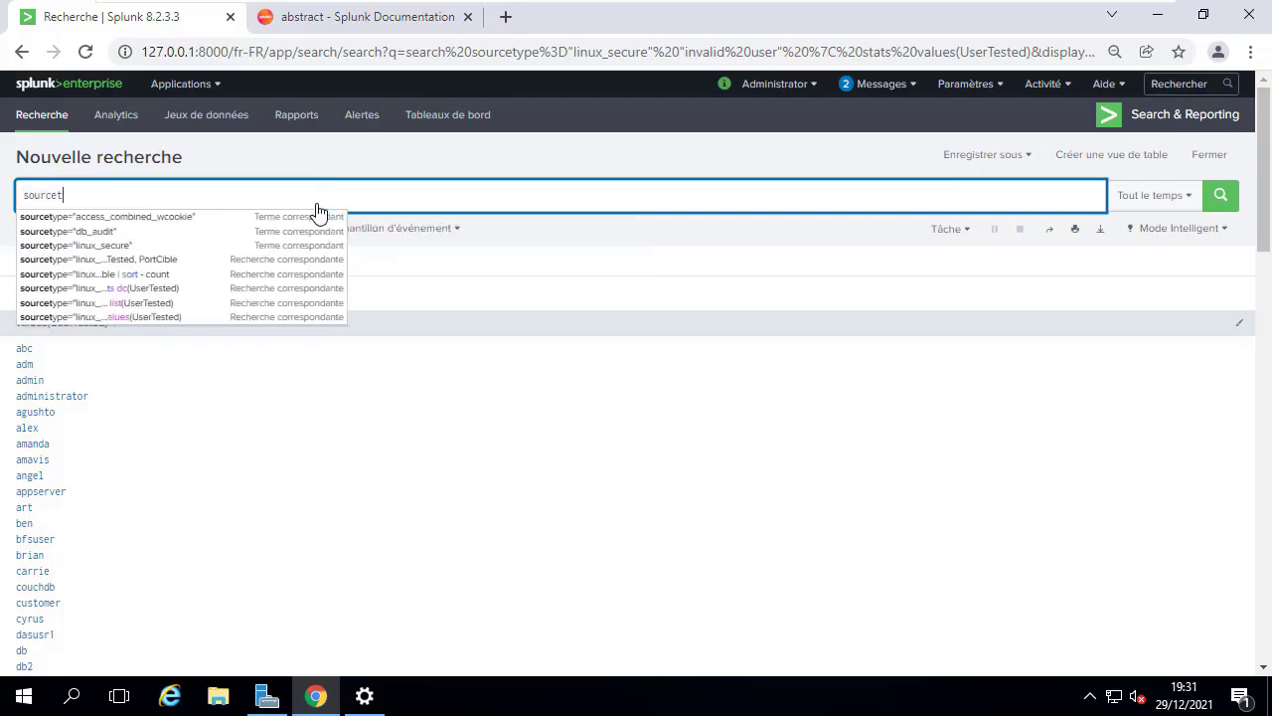
pyautogui.click(209, 231)
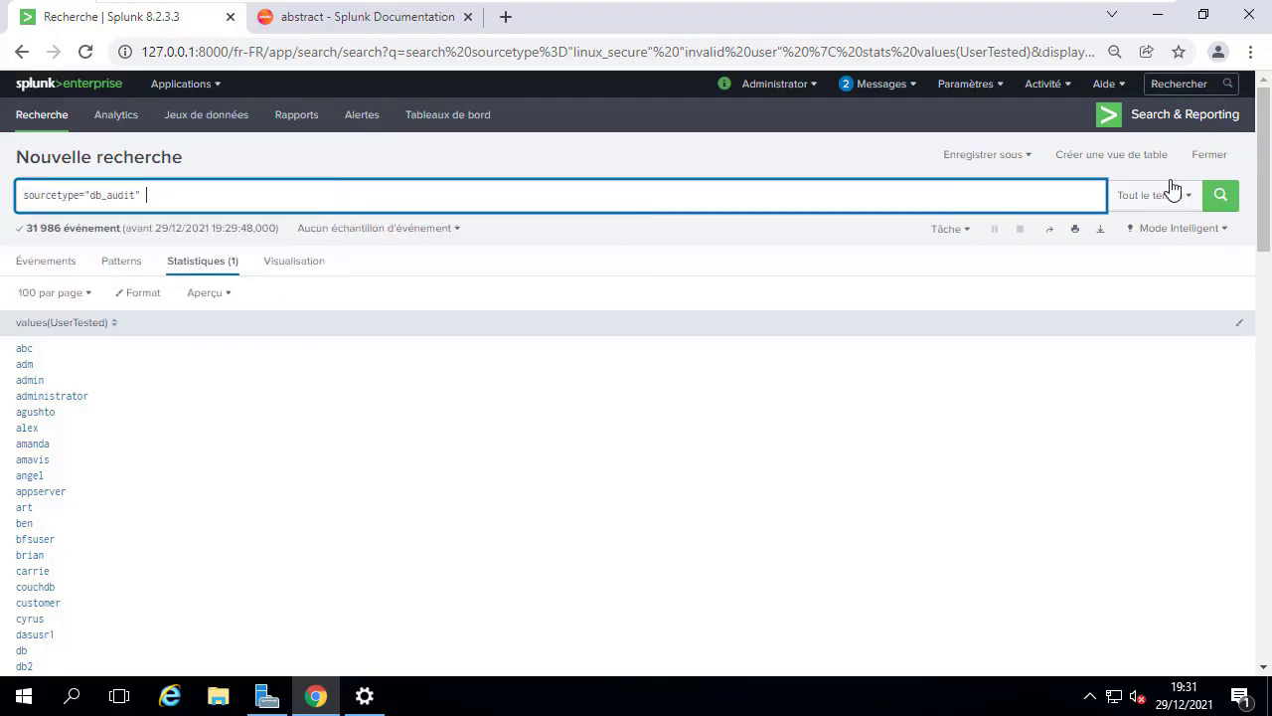
pyautogui.click(1219, 198)
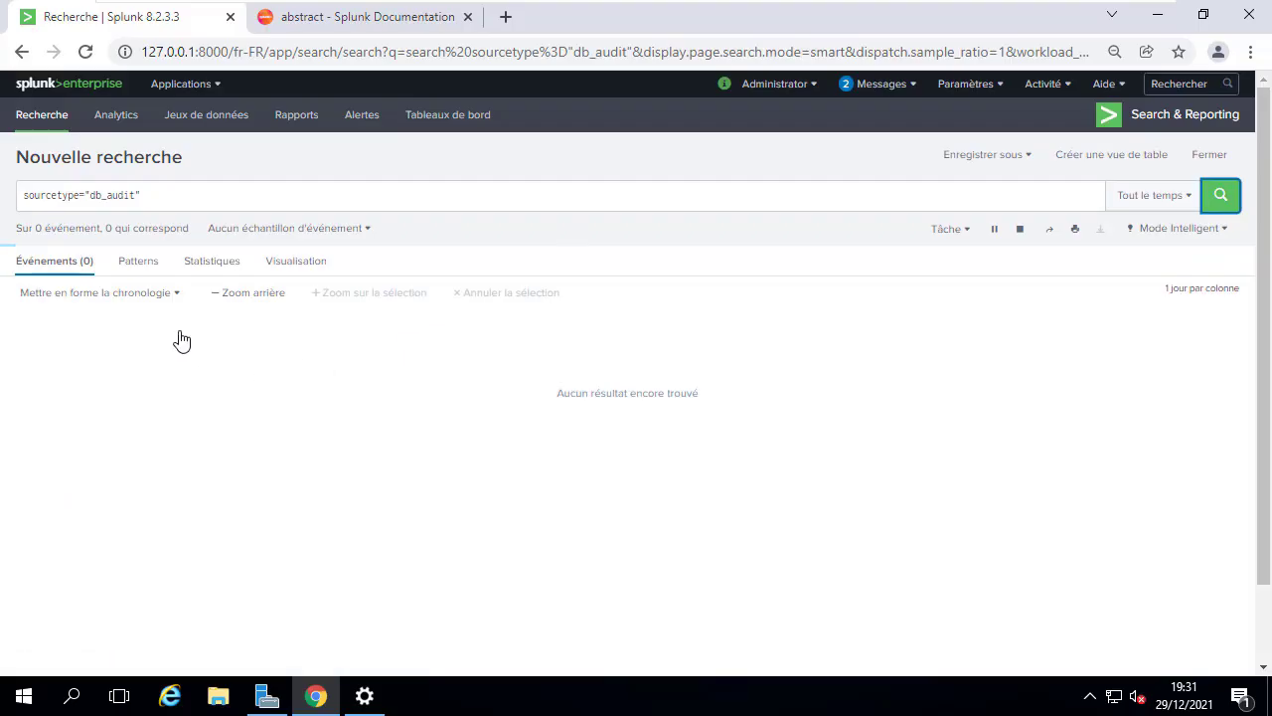